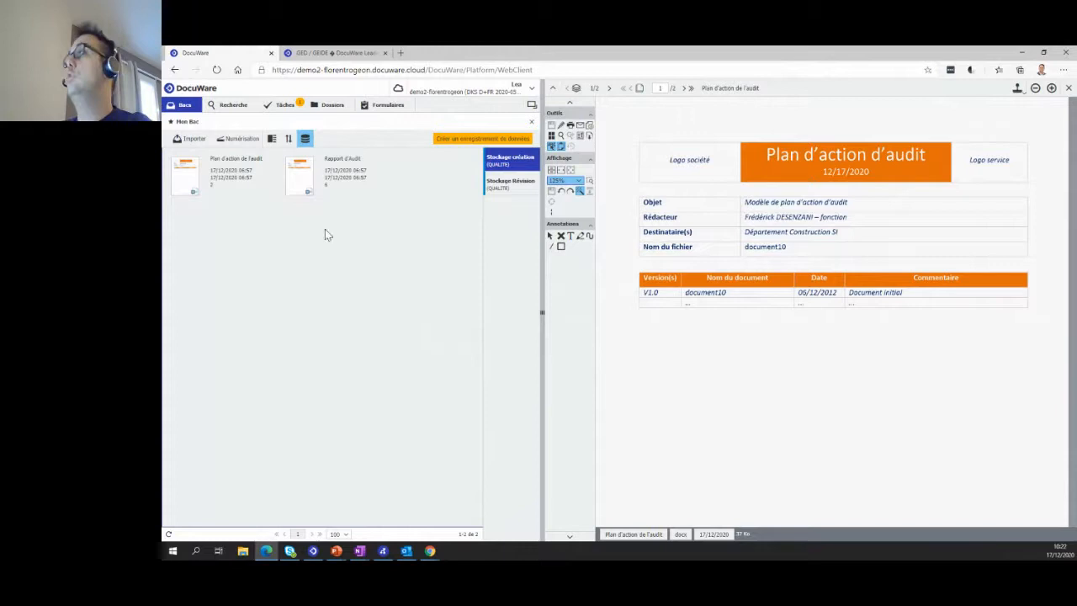
# - Open the QUALITE - Recherche search form from the document tray view
pyautogui.click(182, 107)
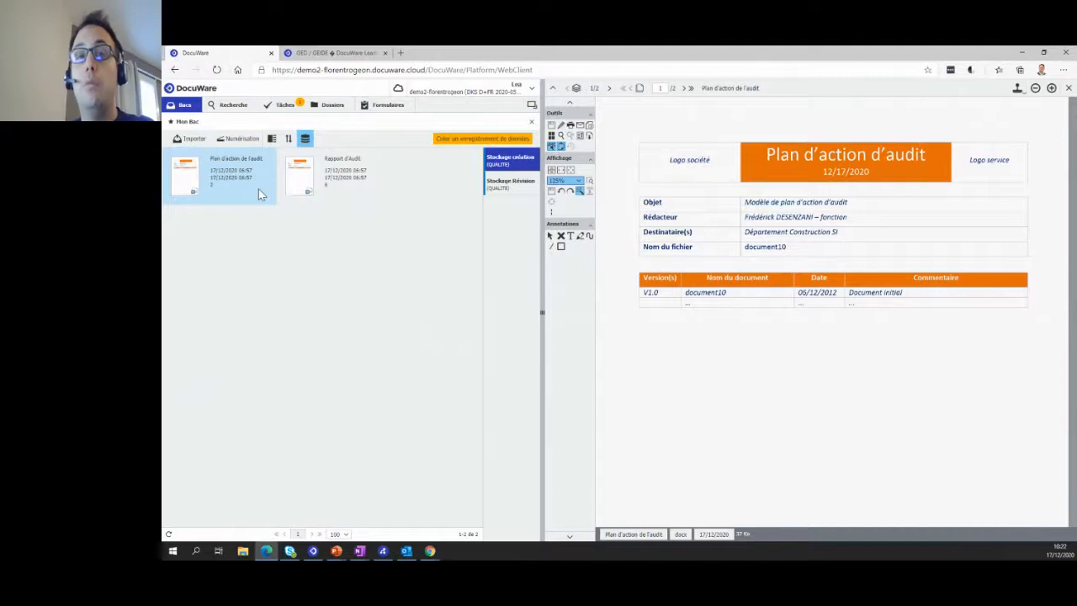
pyautogui.click(232, 109)
pyautogui.click(232, 113)
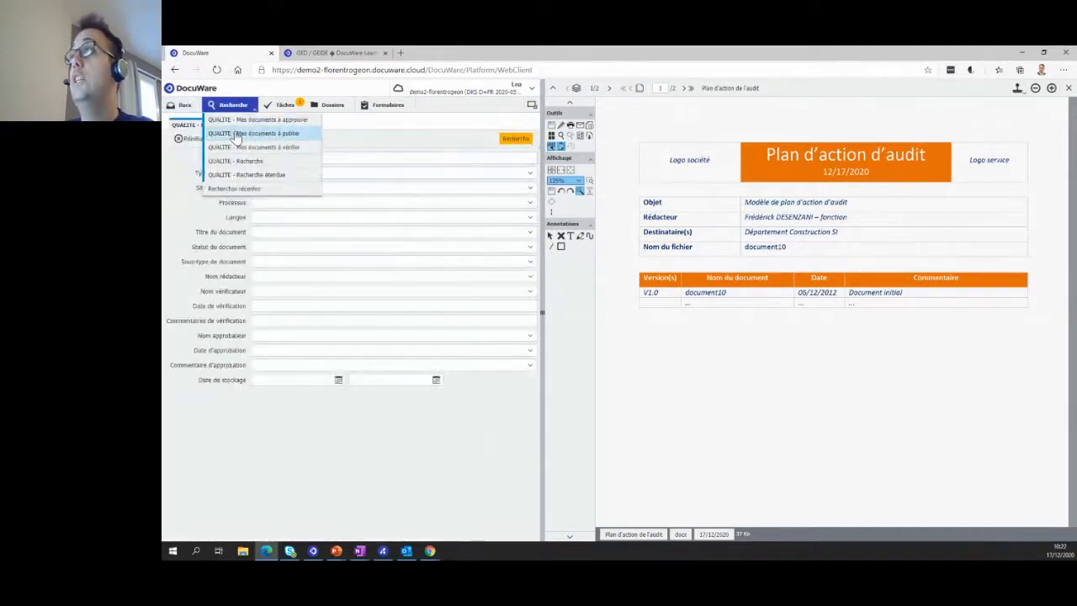
pyautogui.click(295, 169)
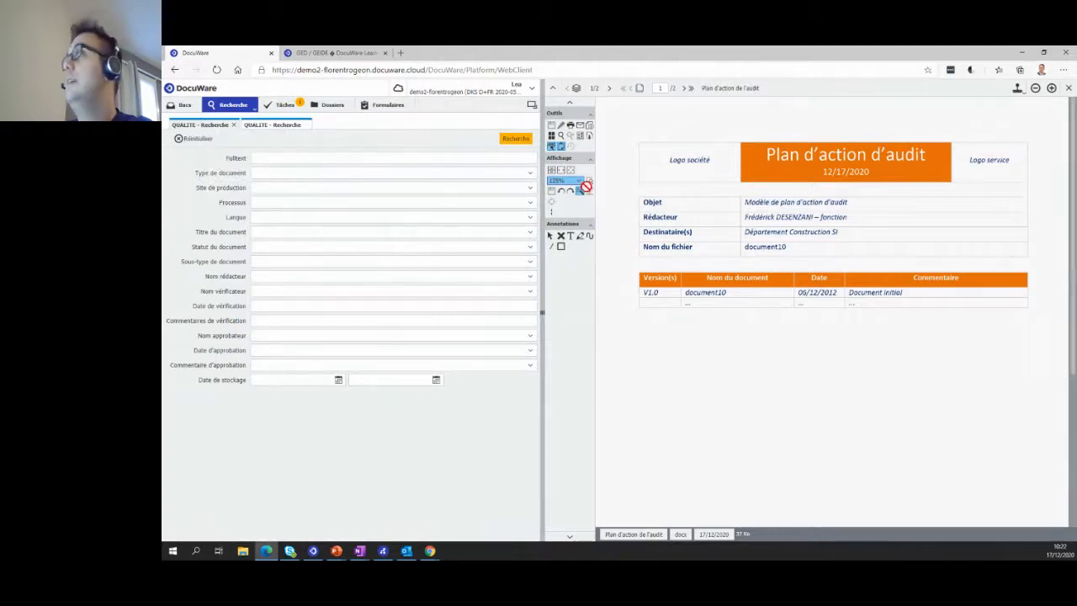
# - Examine the selectable values for Type de document, Site de production and Processus in the QUALITE search form
pyautogui.click(530, 174)
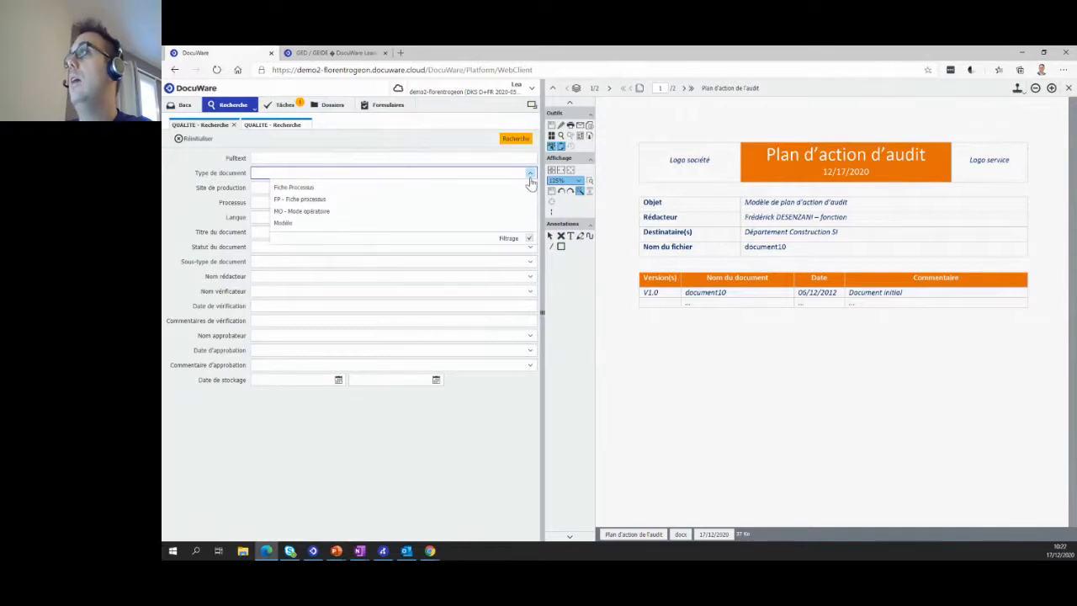
pyautogui.click(530, 175)
pyautogui.click(530, 189)
pyautogui.click(530, 189)
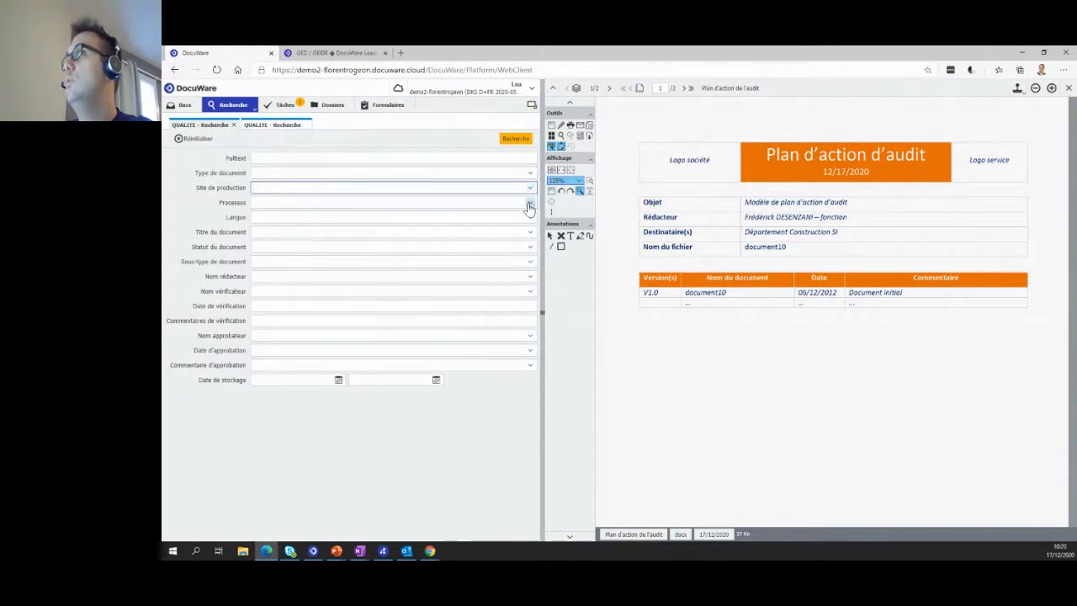
pyautogui.click(531, 205)
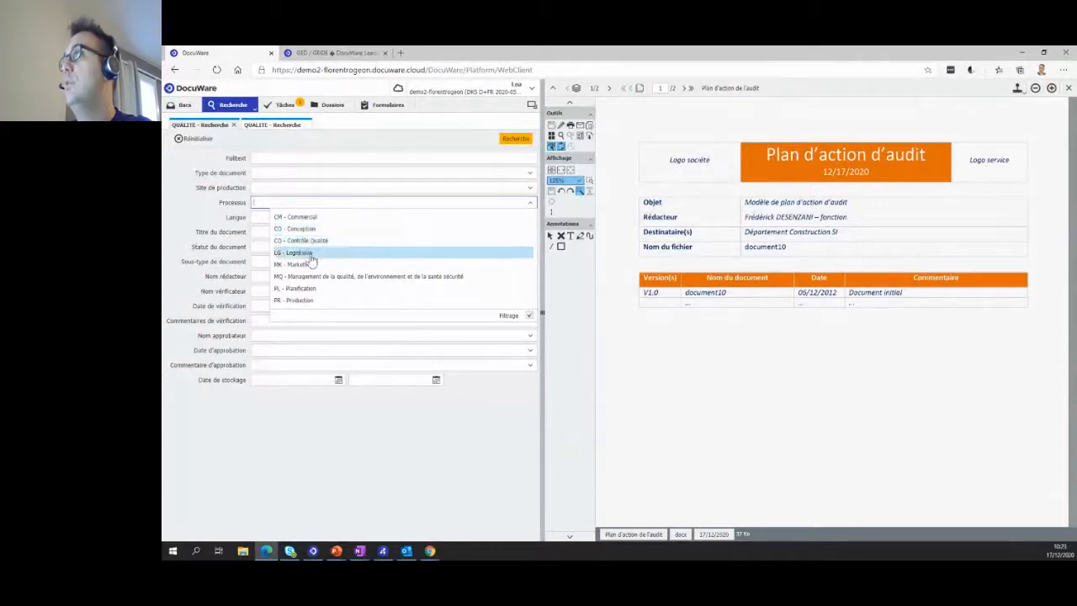
pyautogui.click(216, 216)
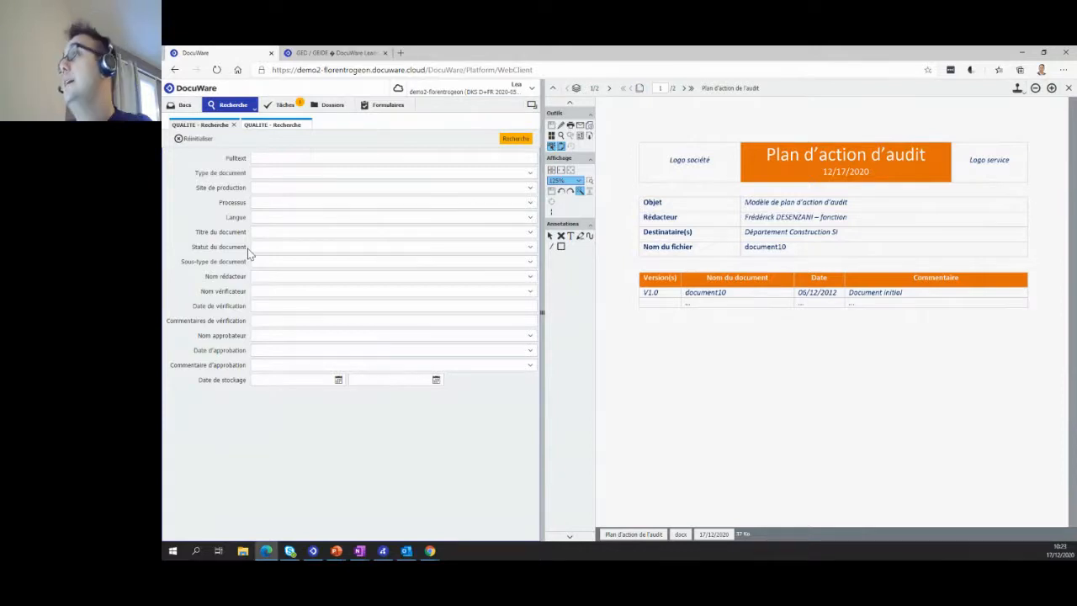
# - View the Validation Qualité DW tasks and browse Documents par Processus down to CM - Commercial, B - Bordeaux, FP - Fiche processus
pyautogui.click(283, 104)
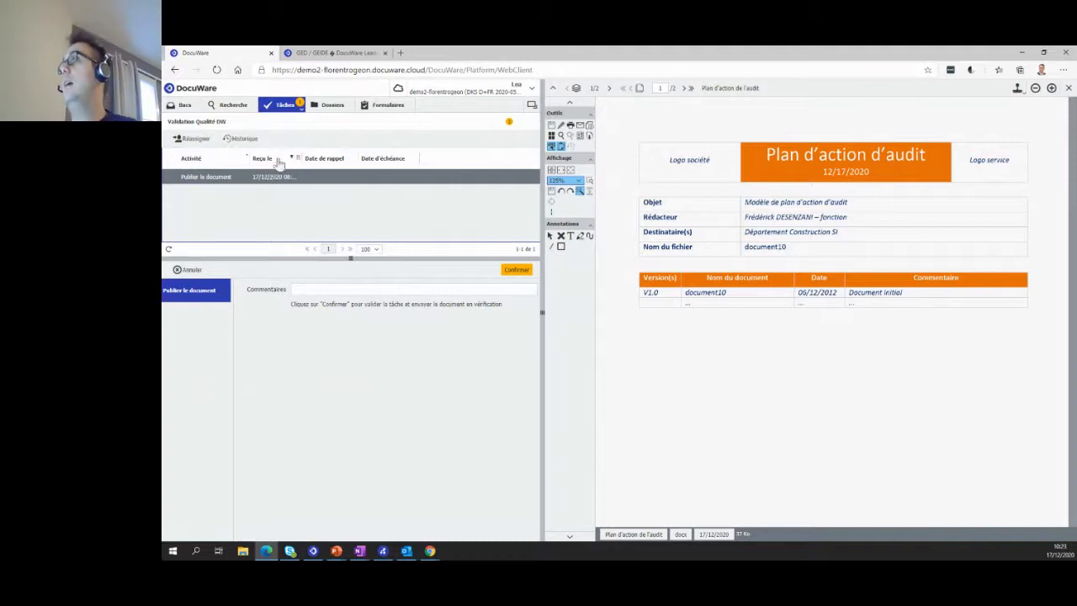
pyautogui.click(318, 110)
pyautogui.click(317, 111)
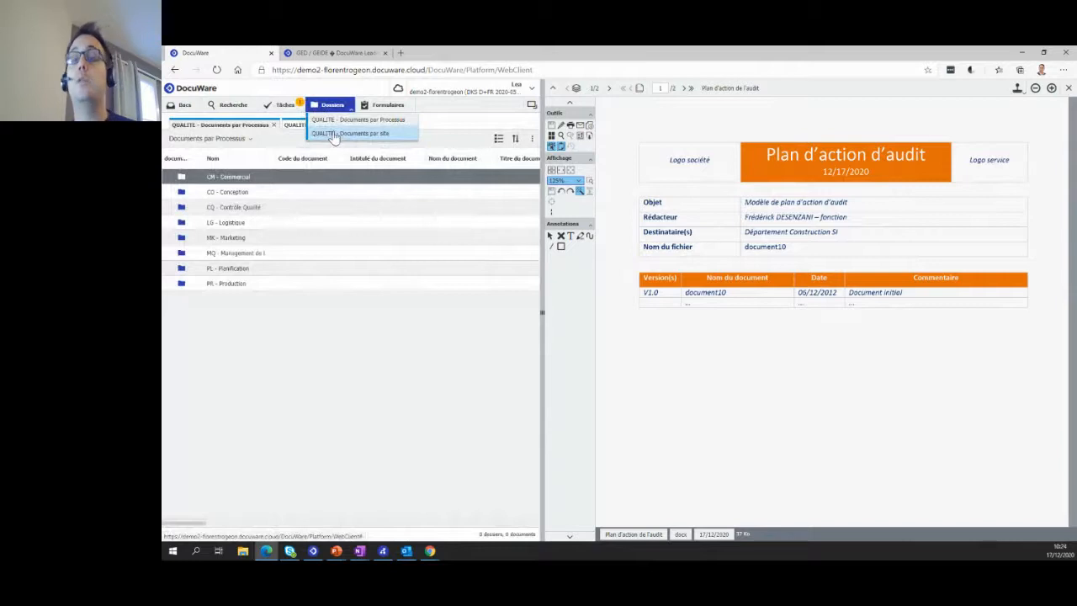
pyautogui.doubleClick(259, 178)
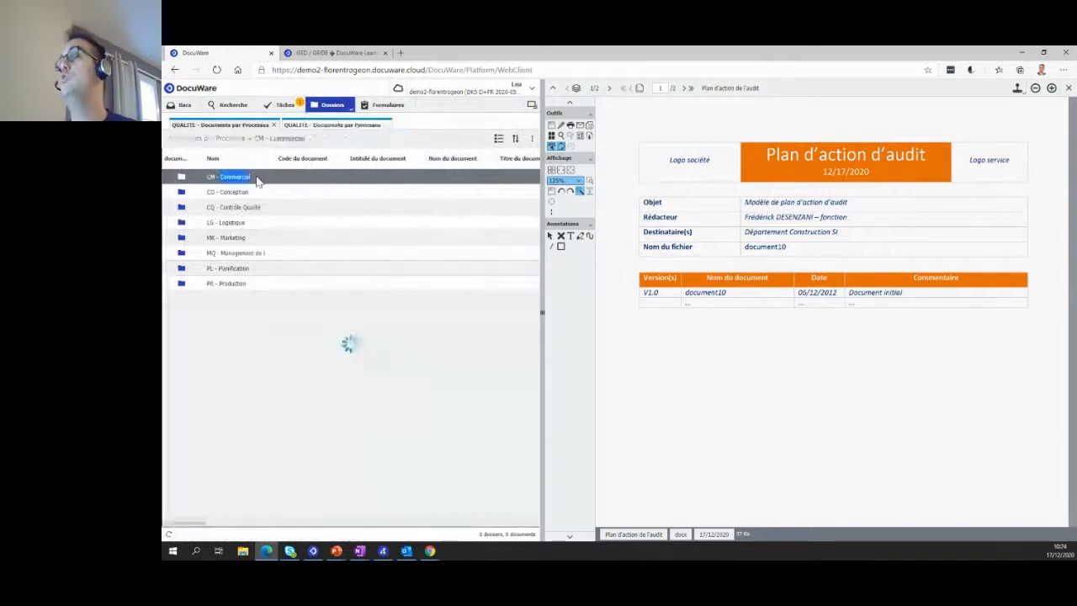
pyautogui.doubleClick(257, 178)
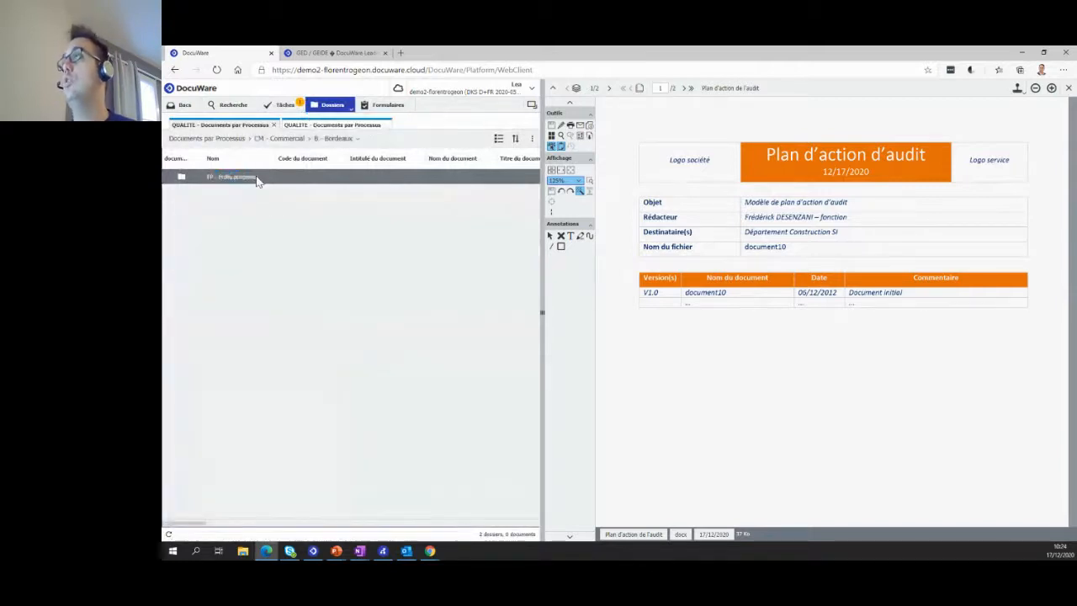
pyautogui.doubleClick(257, 177)
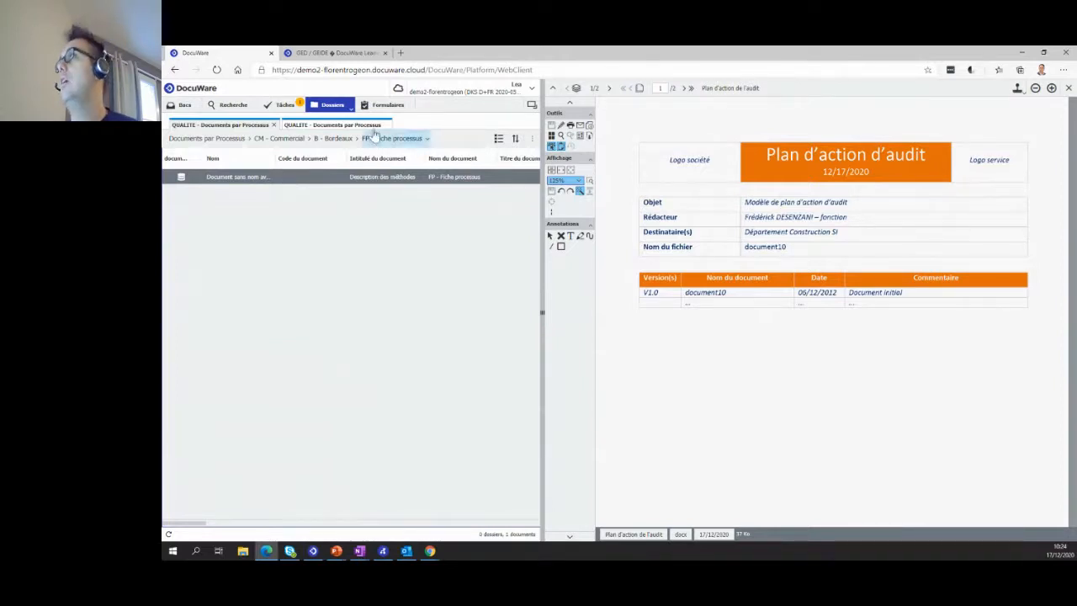
# - View the Modèle Fiche Processus web form and return to the DocuWare client
pyautogui.click(385, 104)
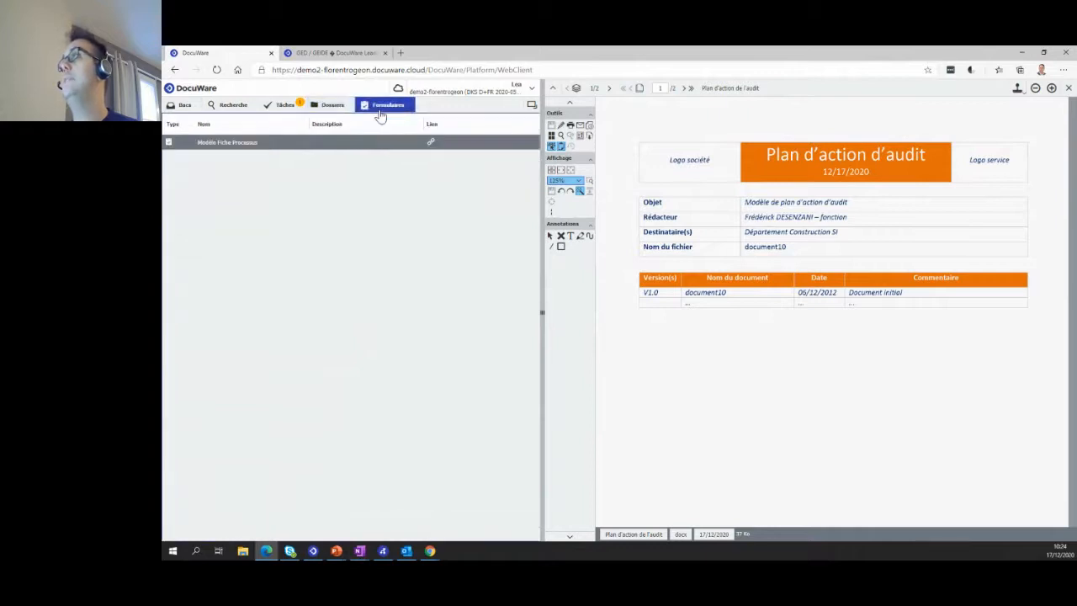
pyautogui.click(301, 144)
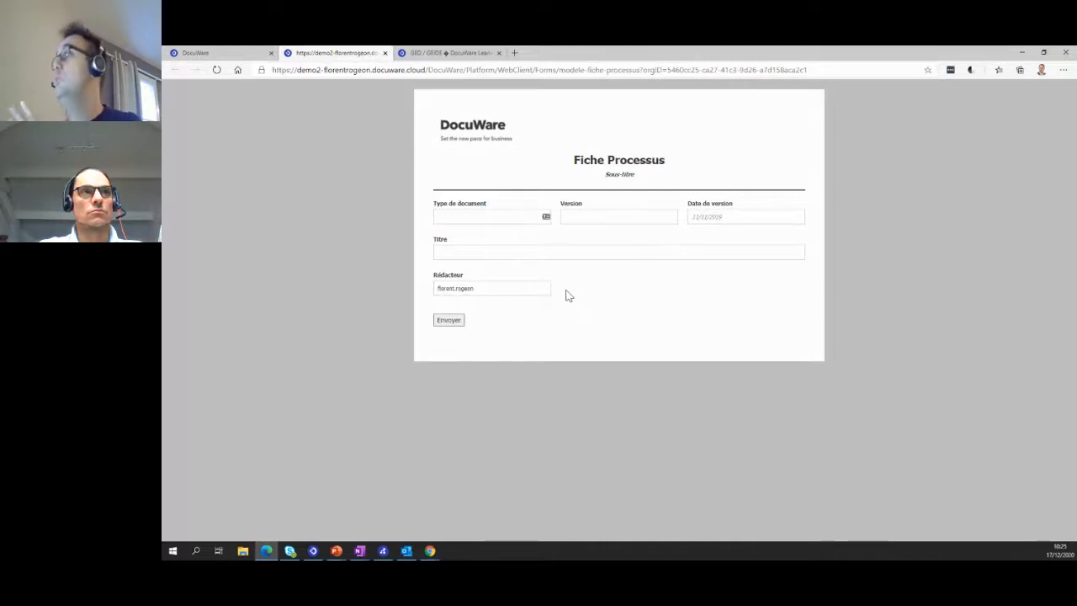
pyautogui.click(217, 53)
# - Start a QUALITE data record with Stockage création, setting Site de production to B - Bordeaux and Type de document to FP - Fiche processus
pyautogui.click(184, 105)
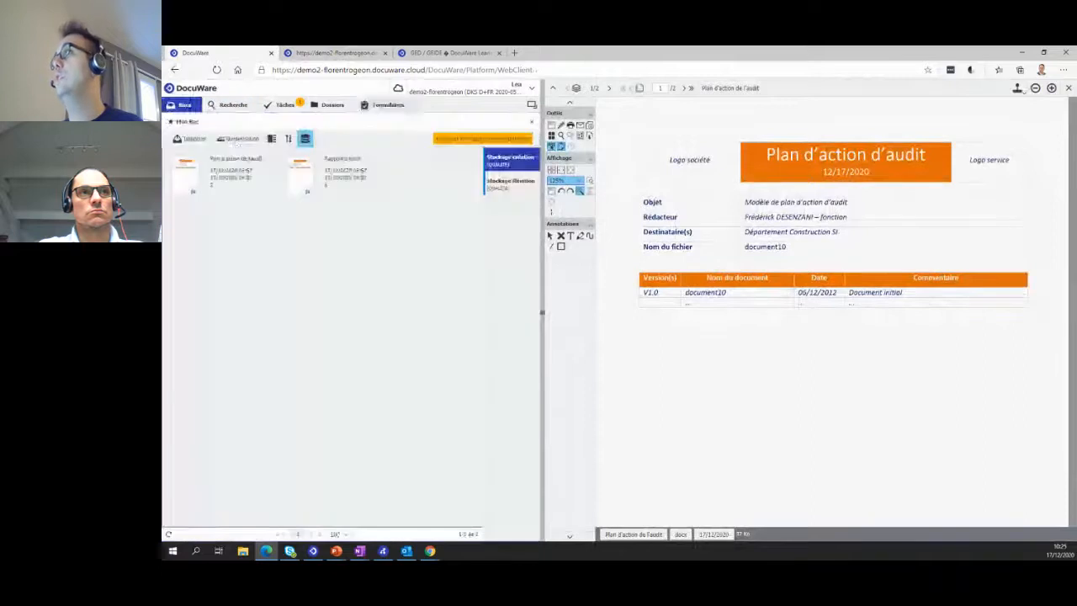
pyautogui.click(508, 165)
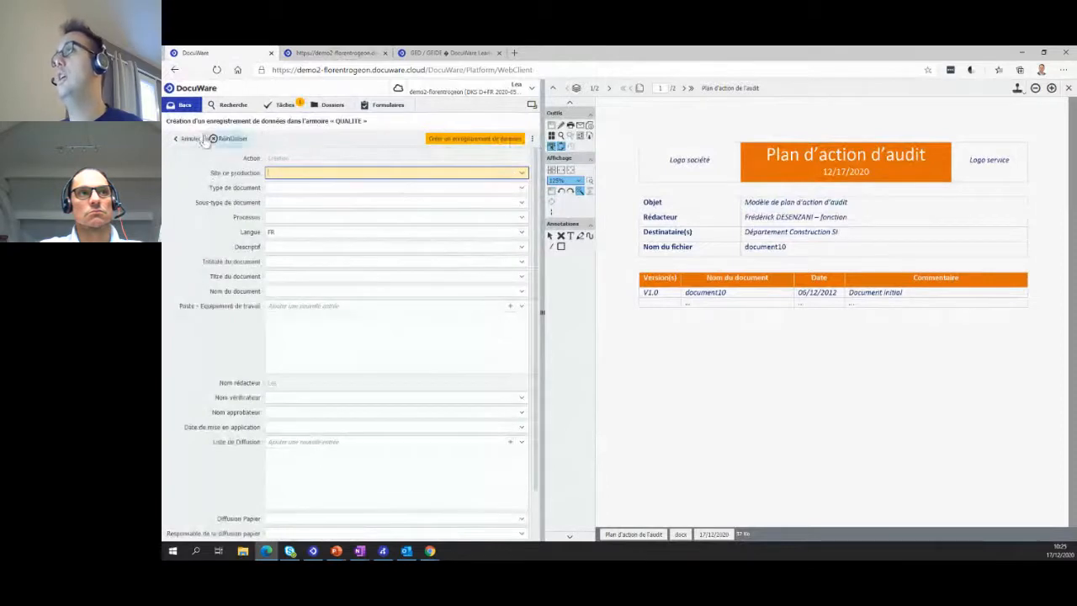
pyautogui.click(522, 175)
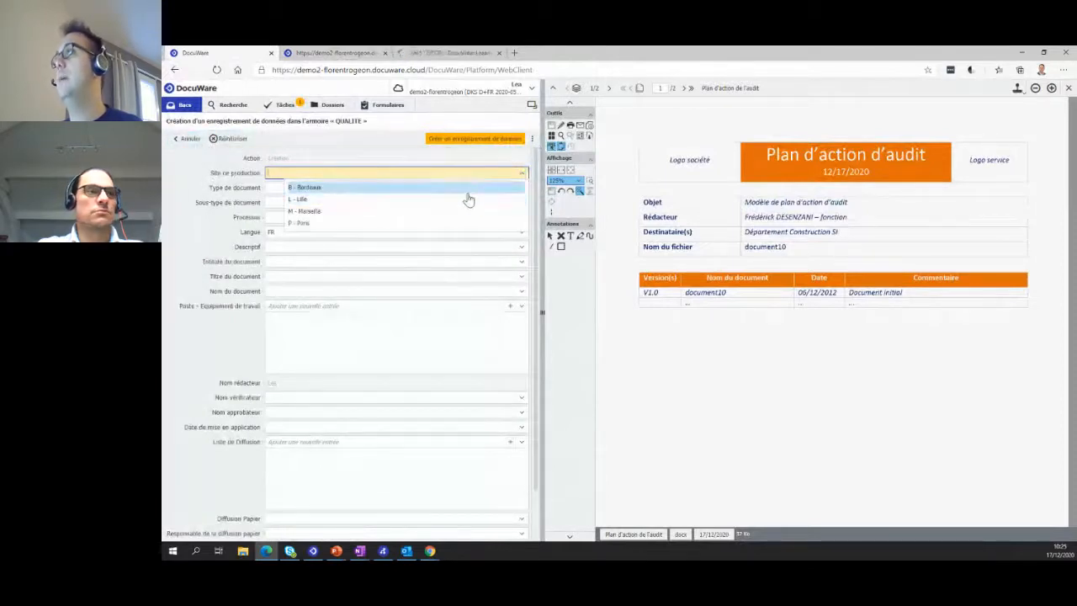
pyautogui.click(469, 188)
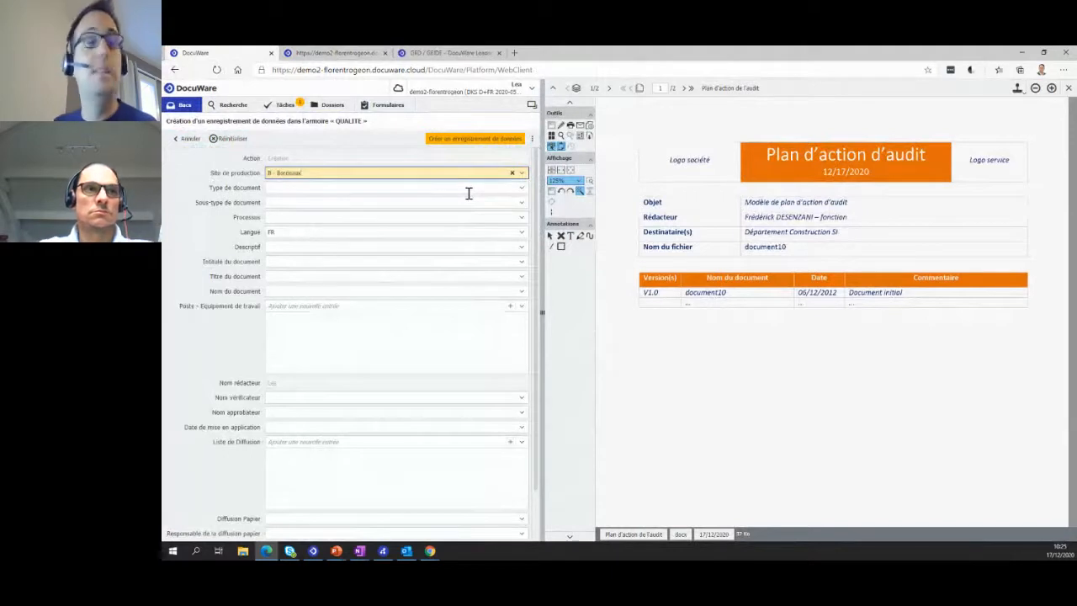
pyautogui.click(522, 188)
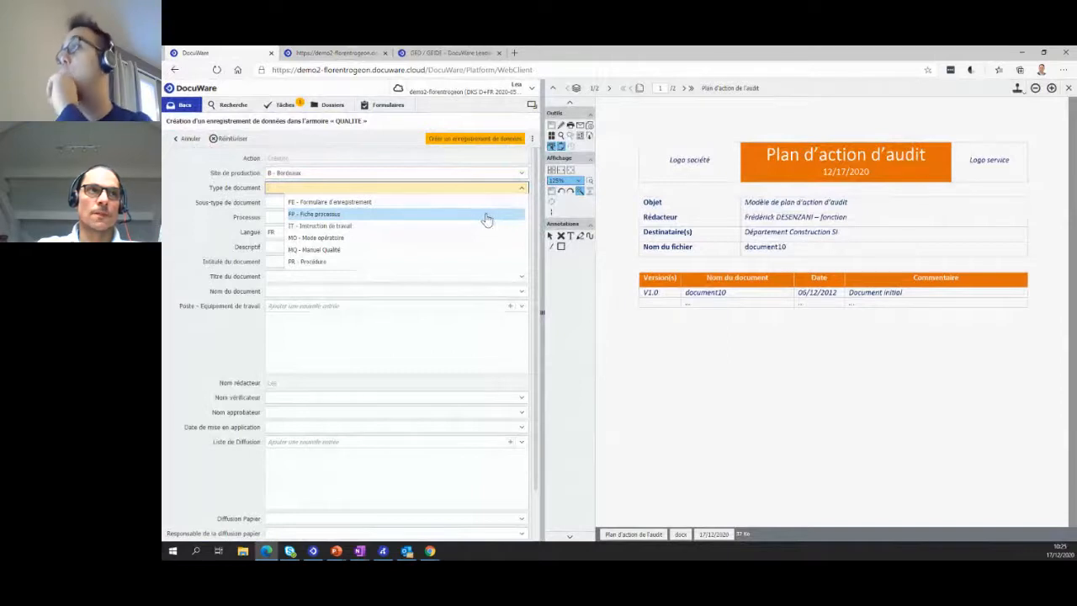
pyautogui.click(468, 221)
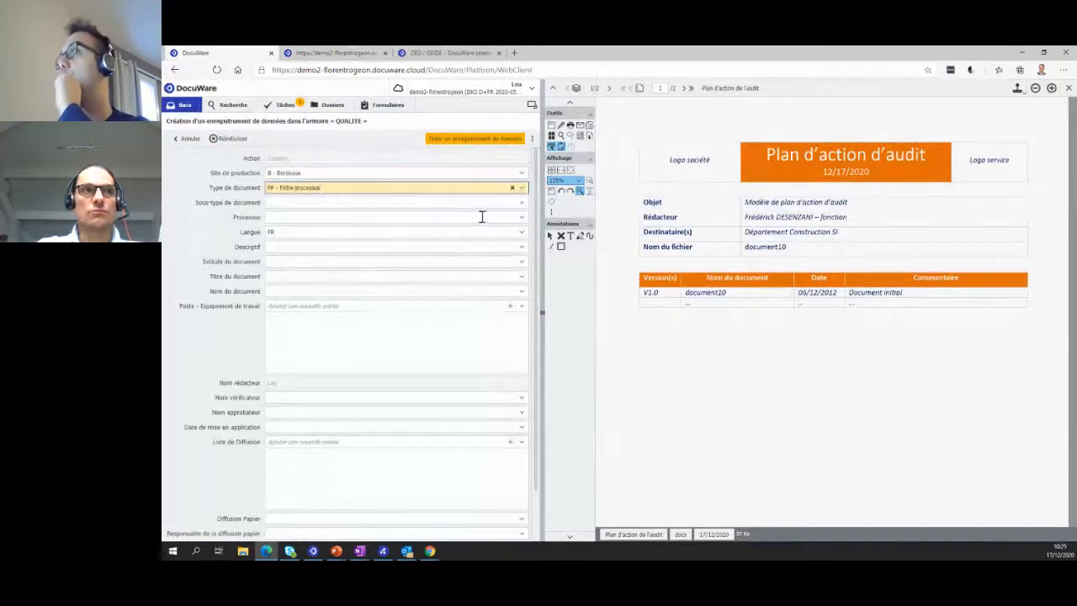
# - Set the record's Sous-type de document to Word and its Processus to MK - Marketing
pyautogui.click(522, 204)
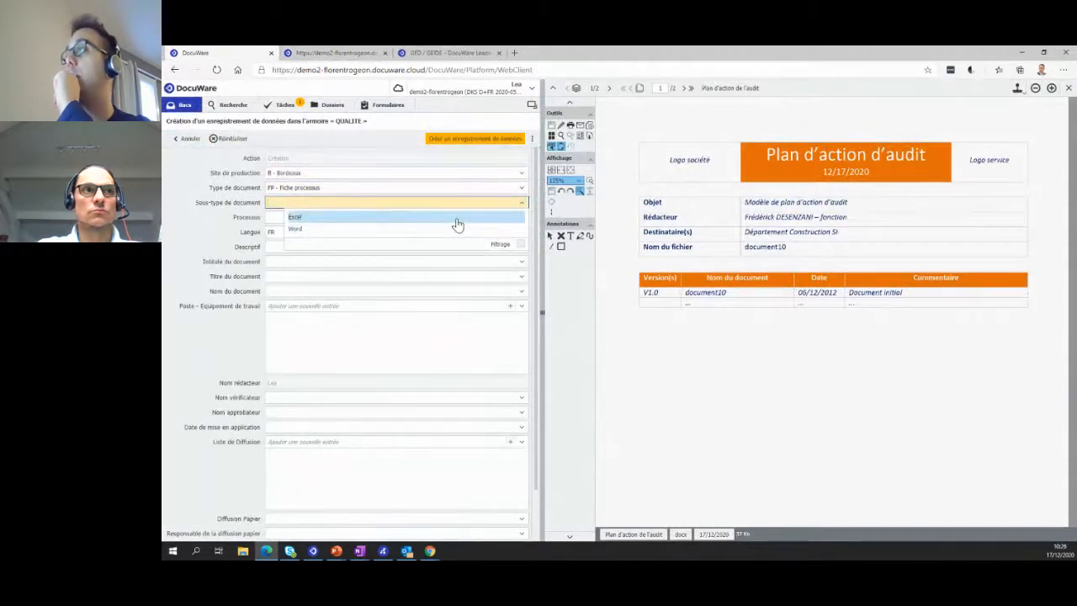
pyautogui.click(457, 229)
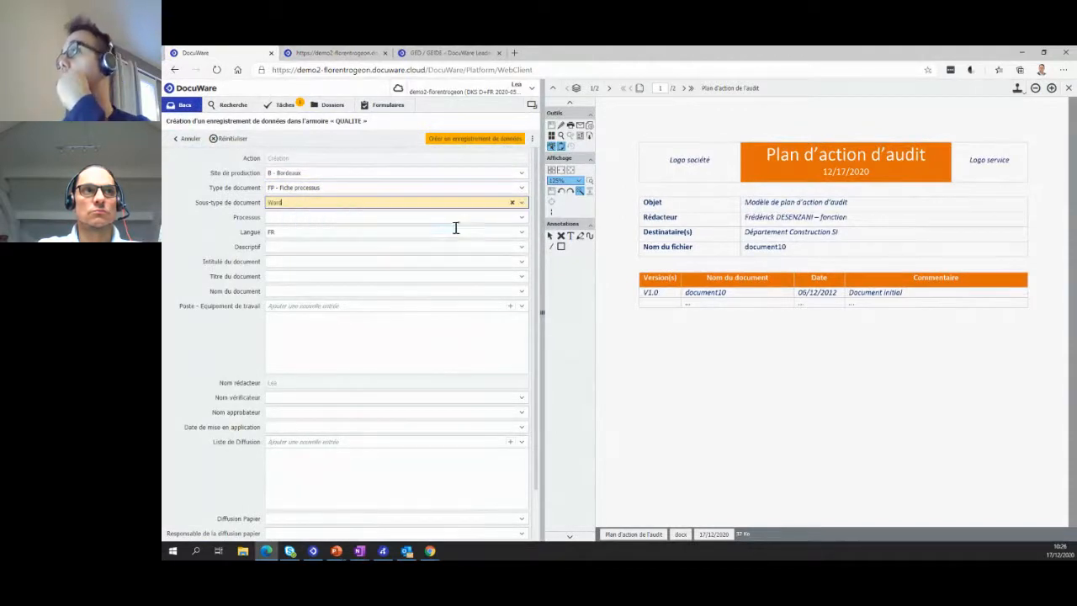
pyautogui.click(522, 219)
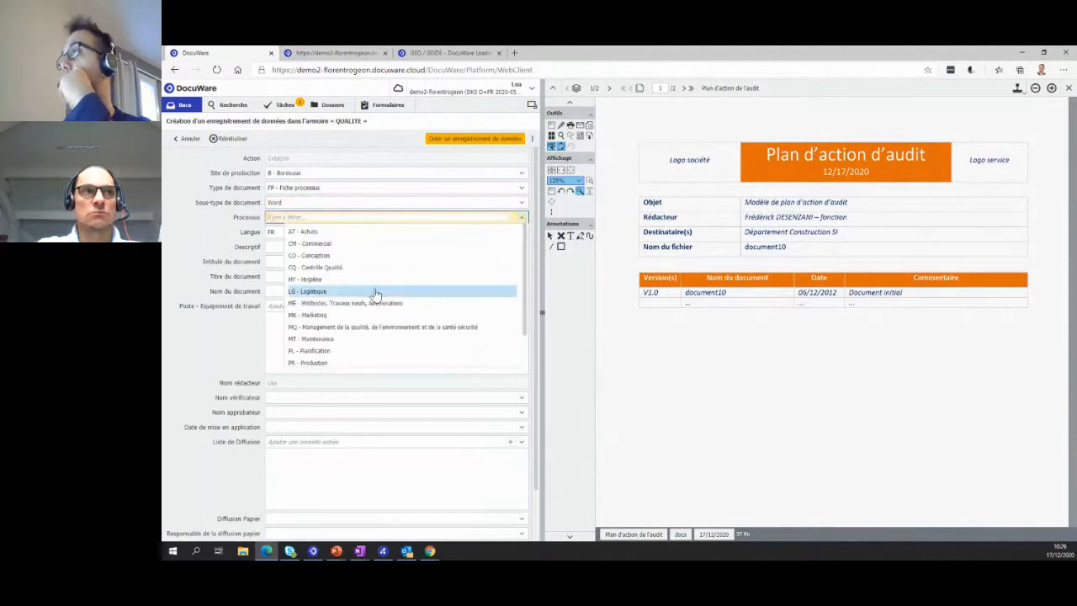
pyautogui.scroll(-2, 371, 338)
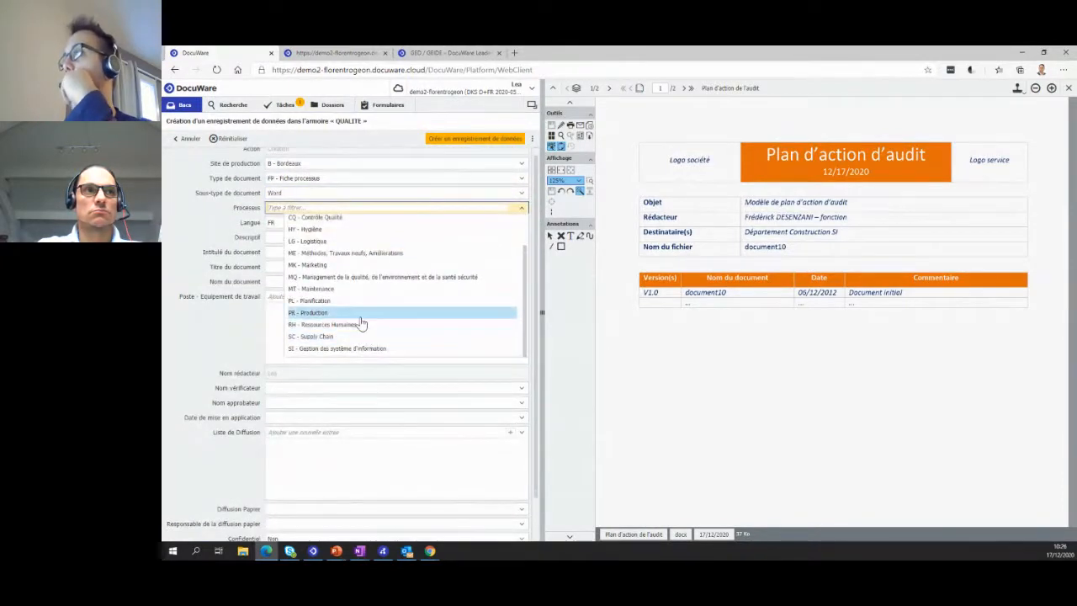
pyautogui.click(358, 264)
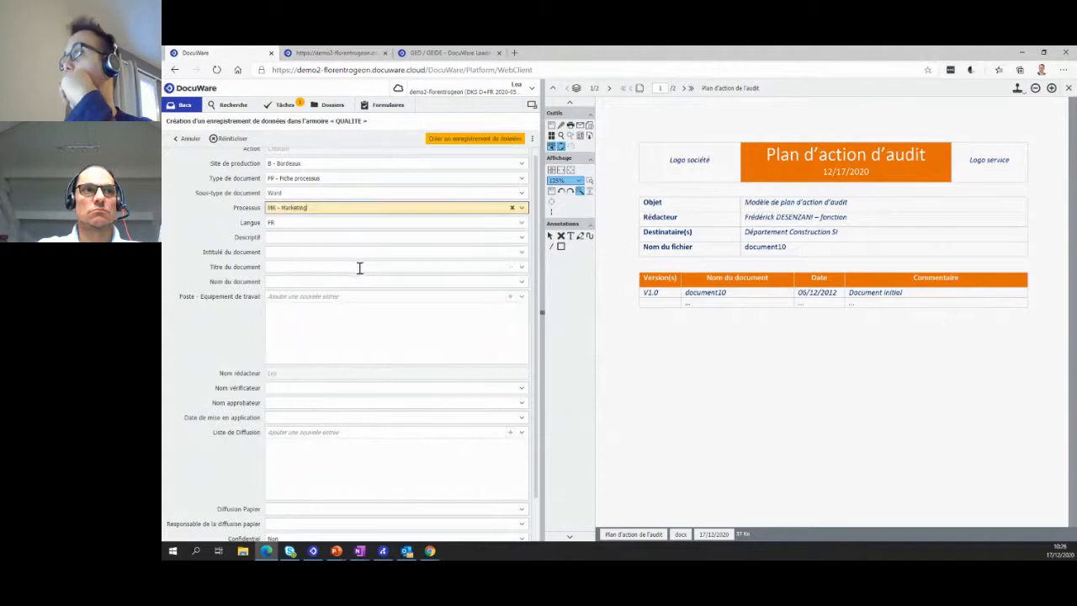
# - Set Descriptif to "Mise en place d'une publicité", Intitulé du document to "Création d'un logo" and Nom du document to FP - Fiche processus
pyautogui.click(522, 239)
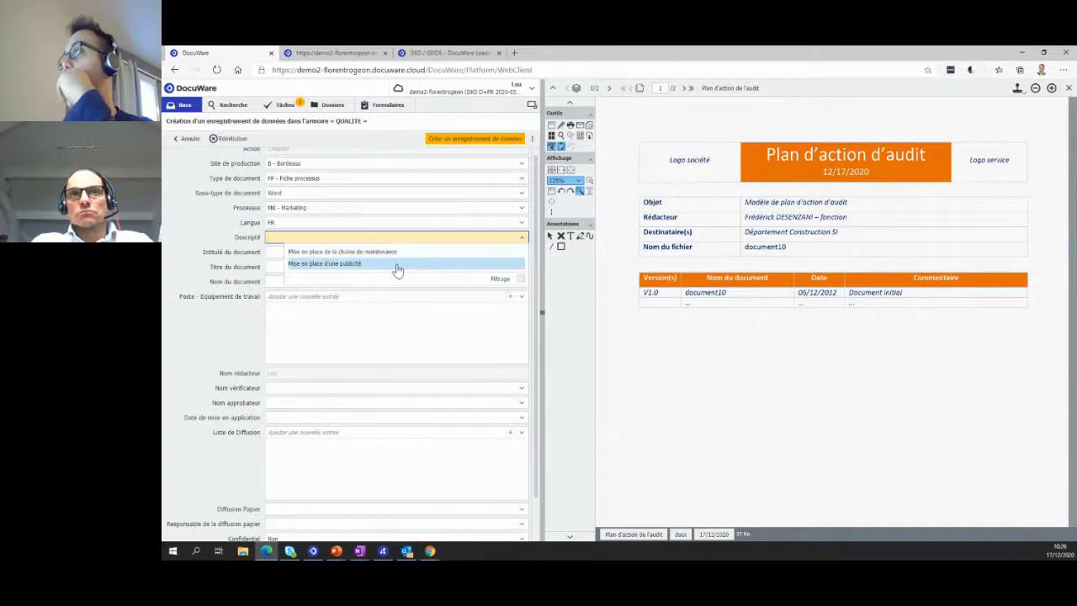
pyautogui.click(397, 265)
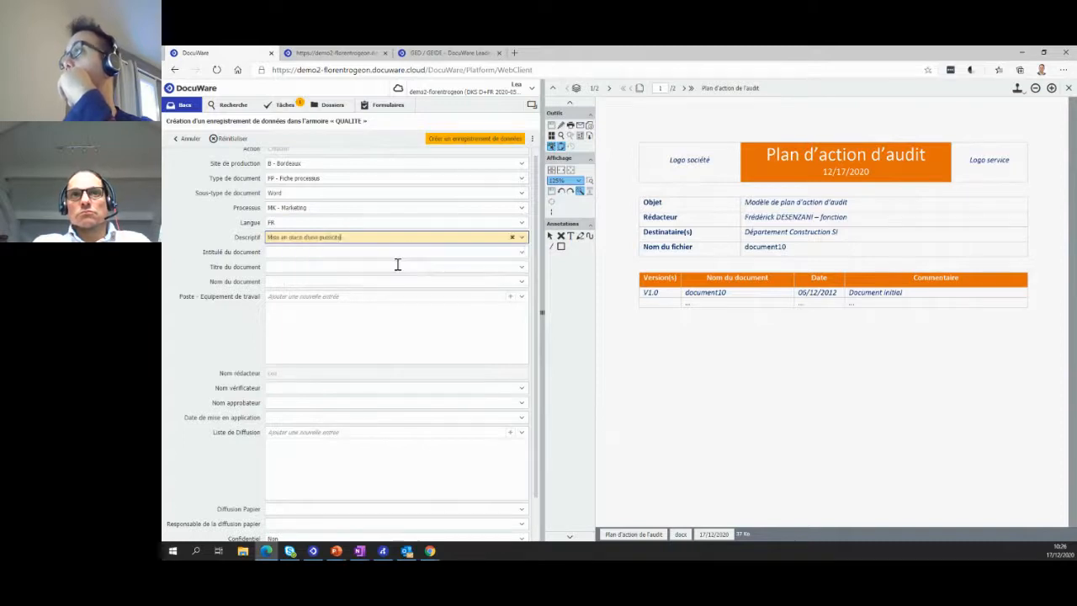
pyautogui.click(520, 255)
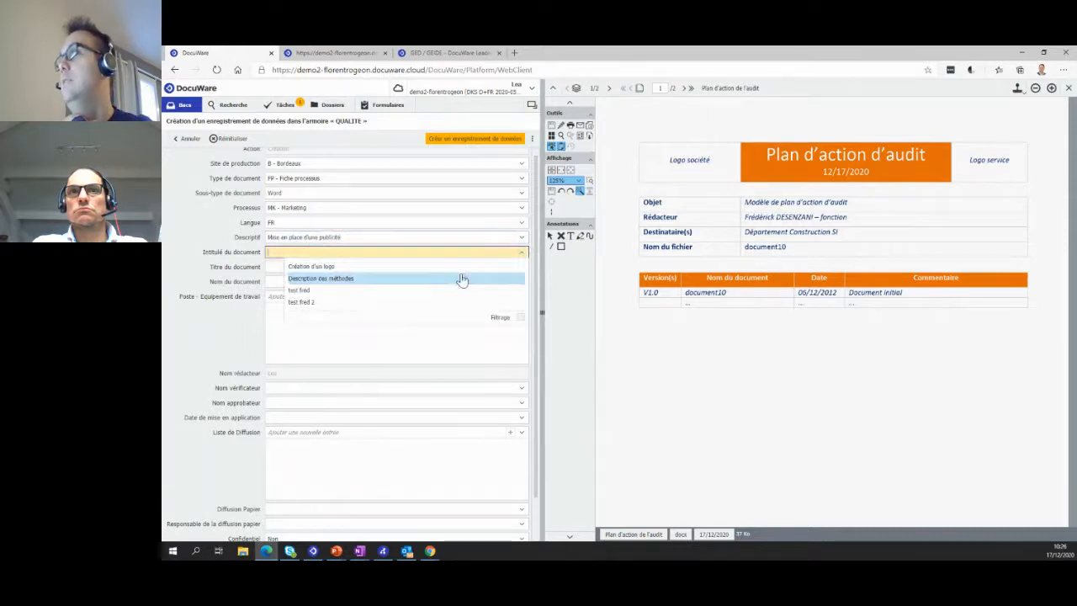
pyautogui.click(461, 268)
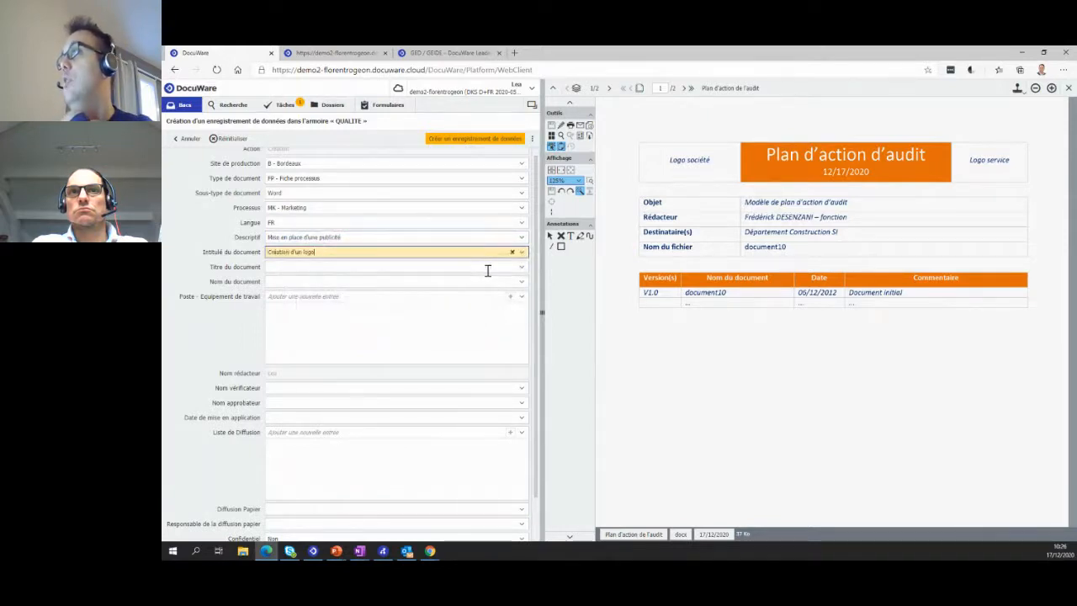
pyautogui.click(522, 284)
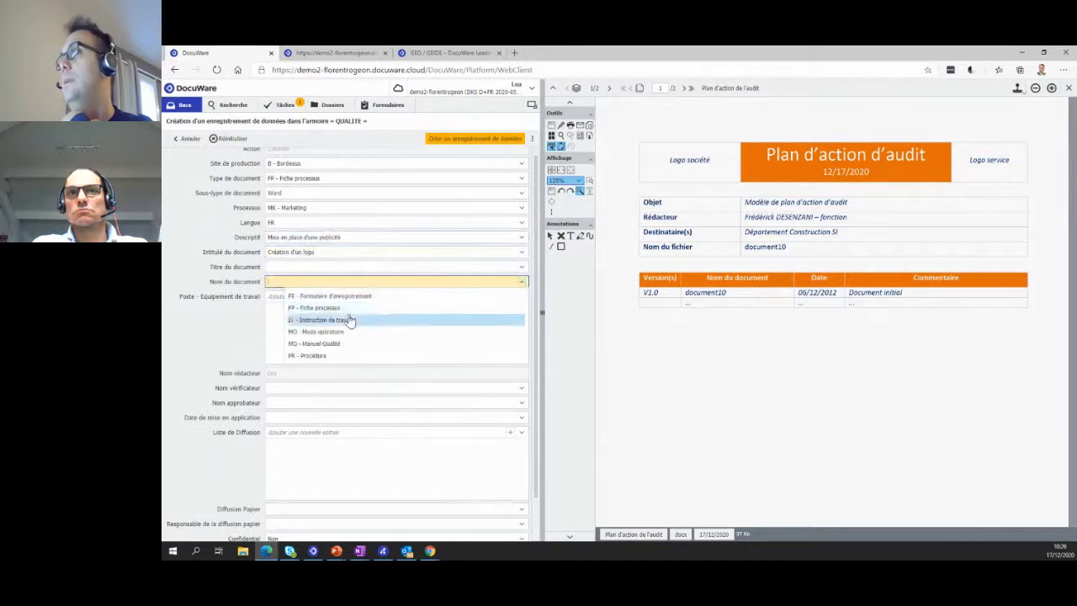
pyautogui.press('Return')
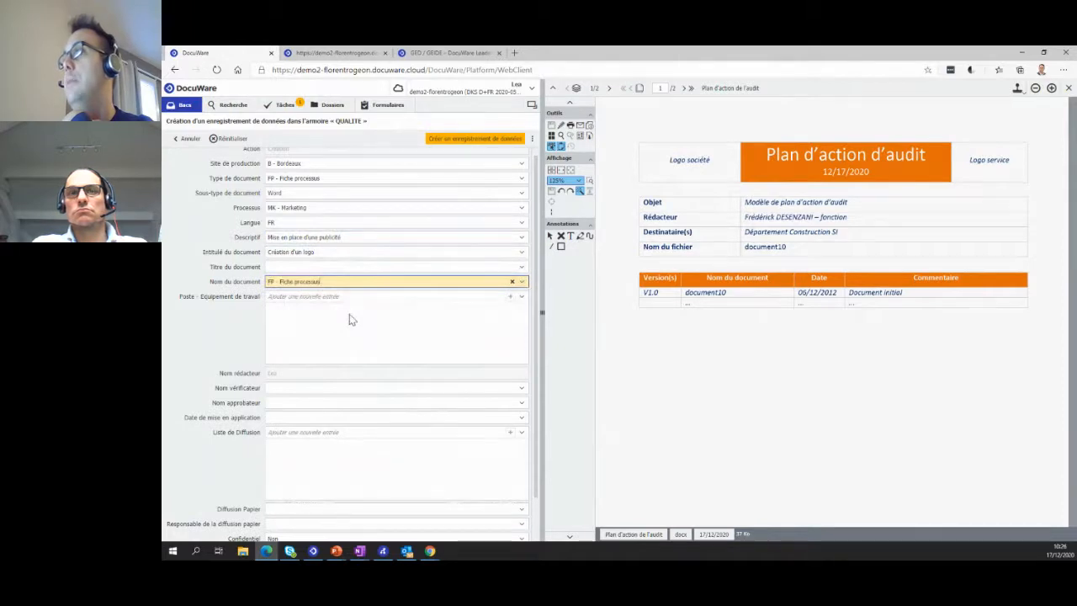
# - Add the entries "ligne 1" and "ligne 2" to Poste - Equipement de travail
pyautogui.click(404, 300)
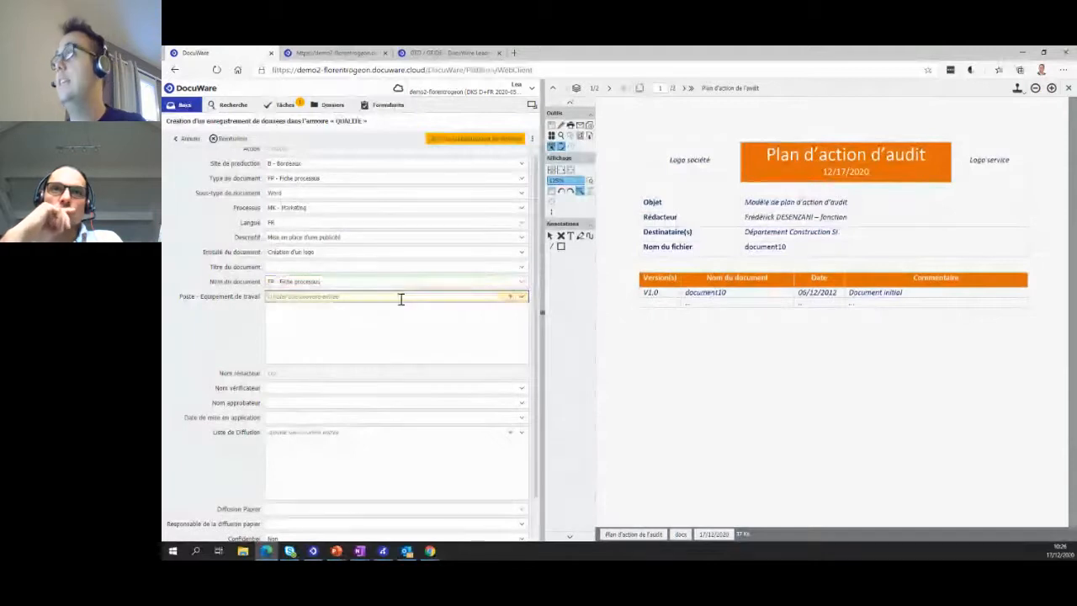
pyautogui.write('ligne 1')
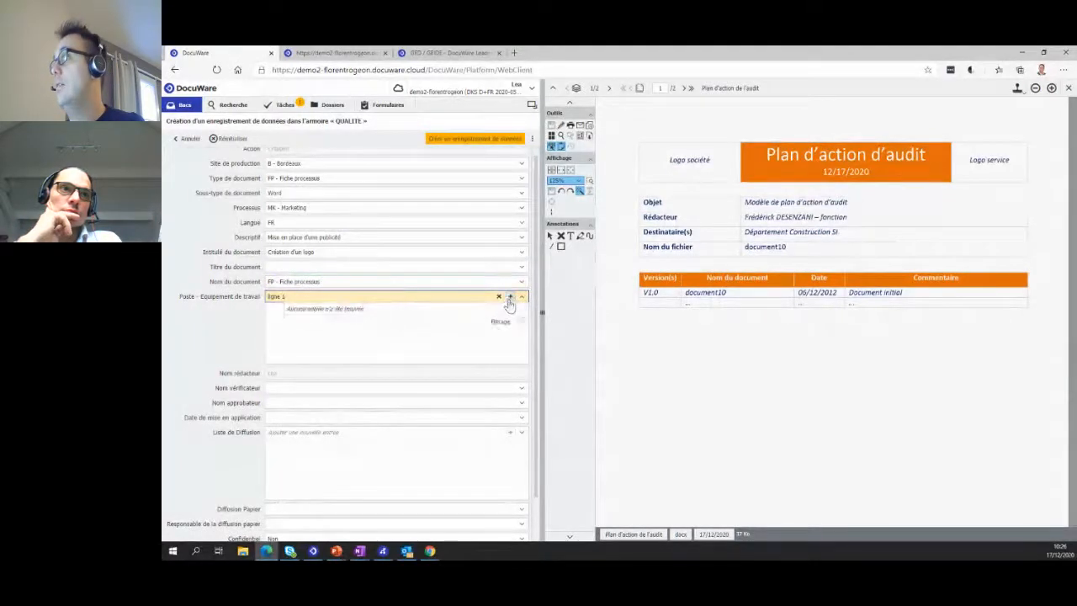
pyautogui.click(510, 296)
pyautogui.write('ligne 2')
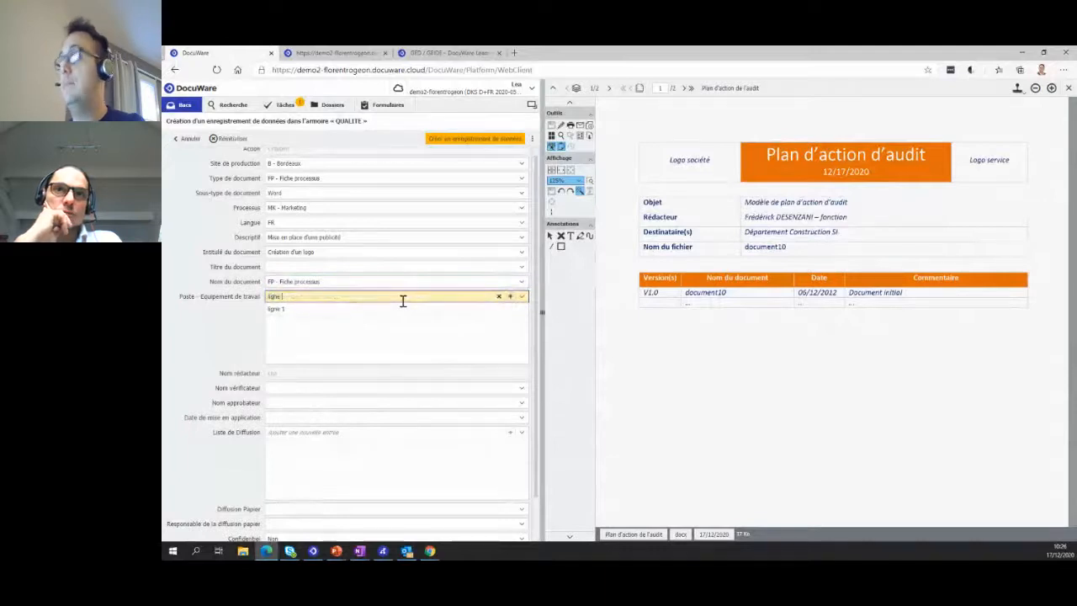
pyautogui.click(509, 297)
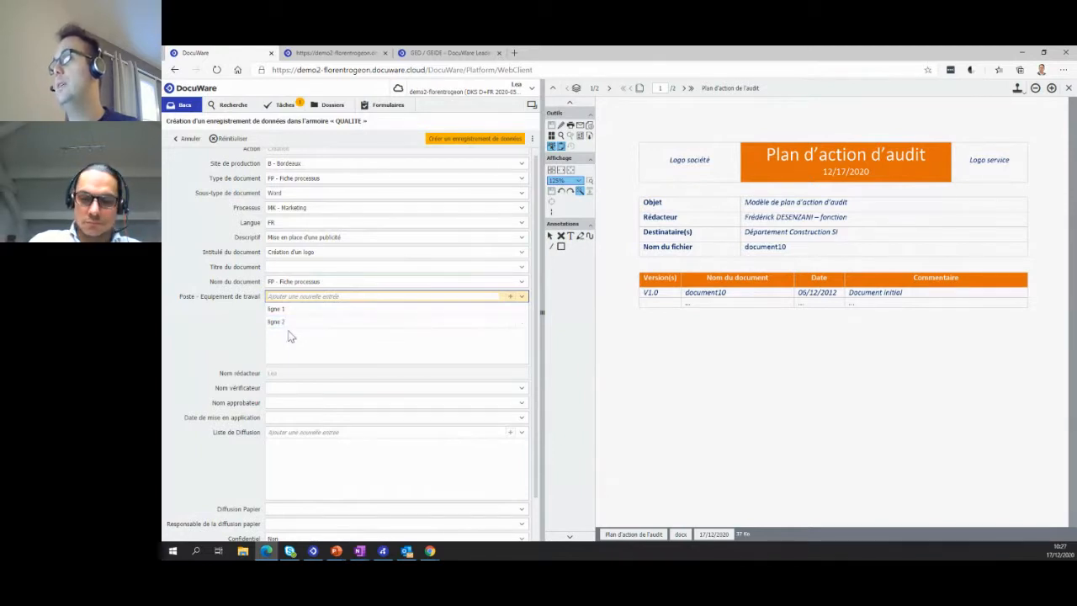
# - Add the entries "commerce" and "marketing" to the record's Liste de Diffusion
pyautogui.scroll(-1, 289, 337)
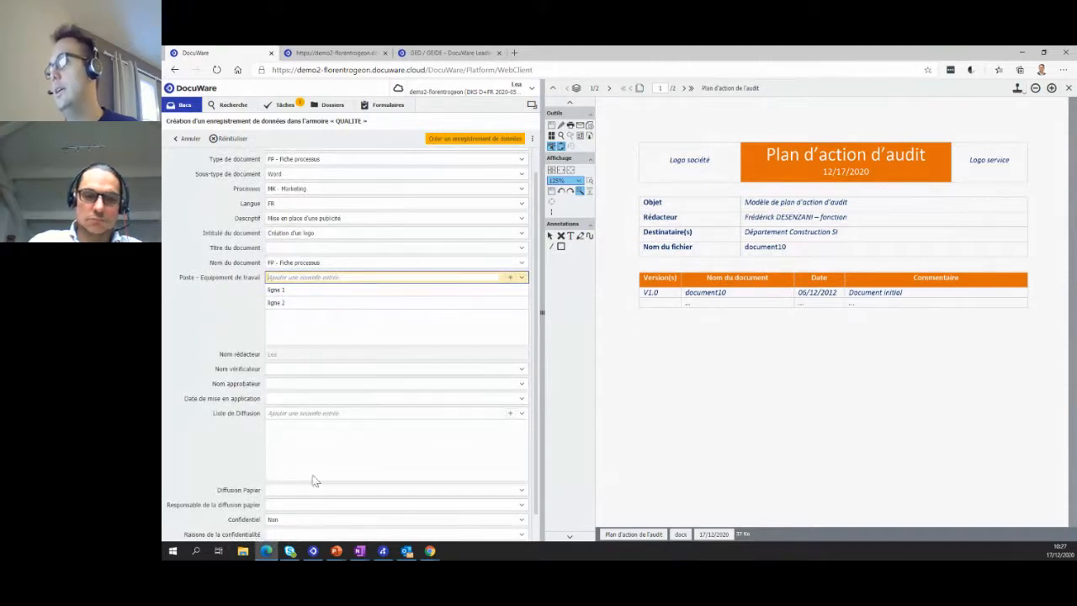
pyautogui.click(324, 413)
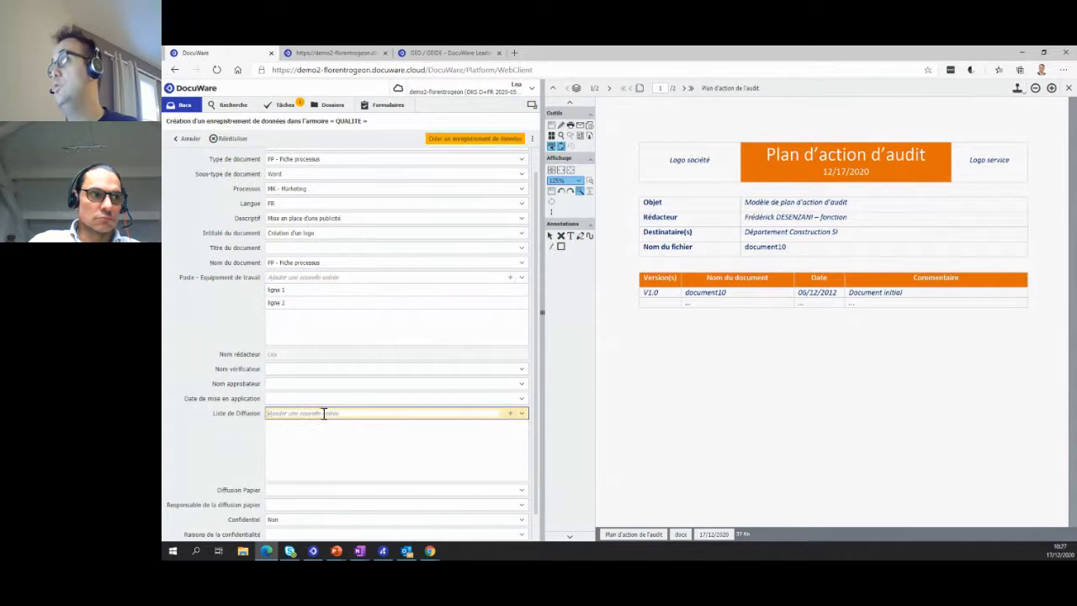
pyautogui.write('dommerce')
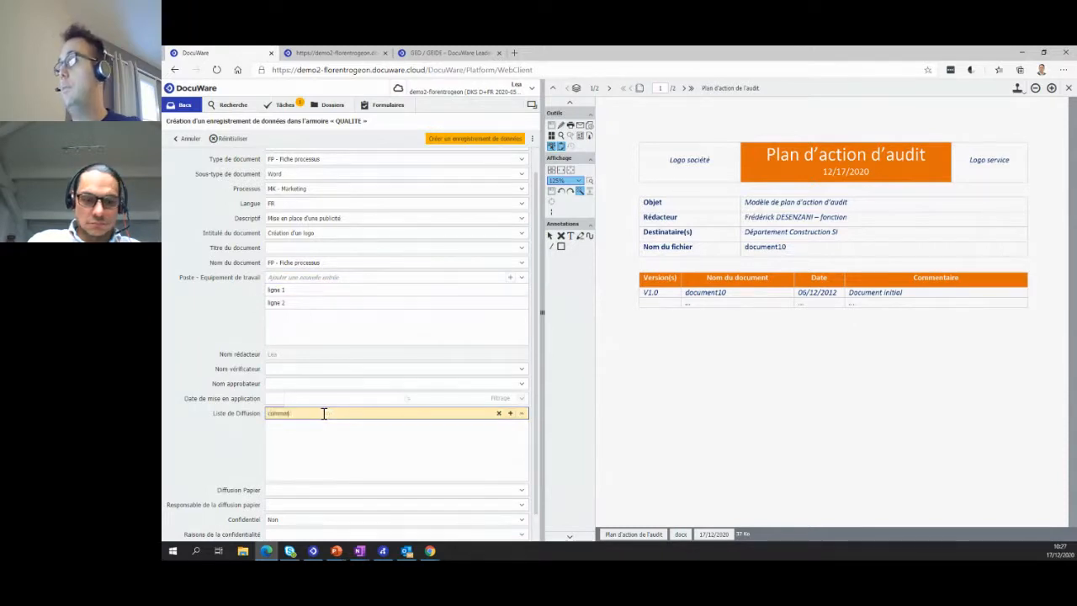
pyautogui.click(510, 414)
pyautogui.write('marketing')
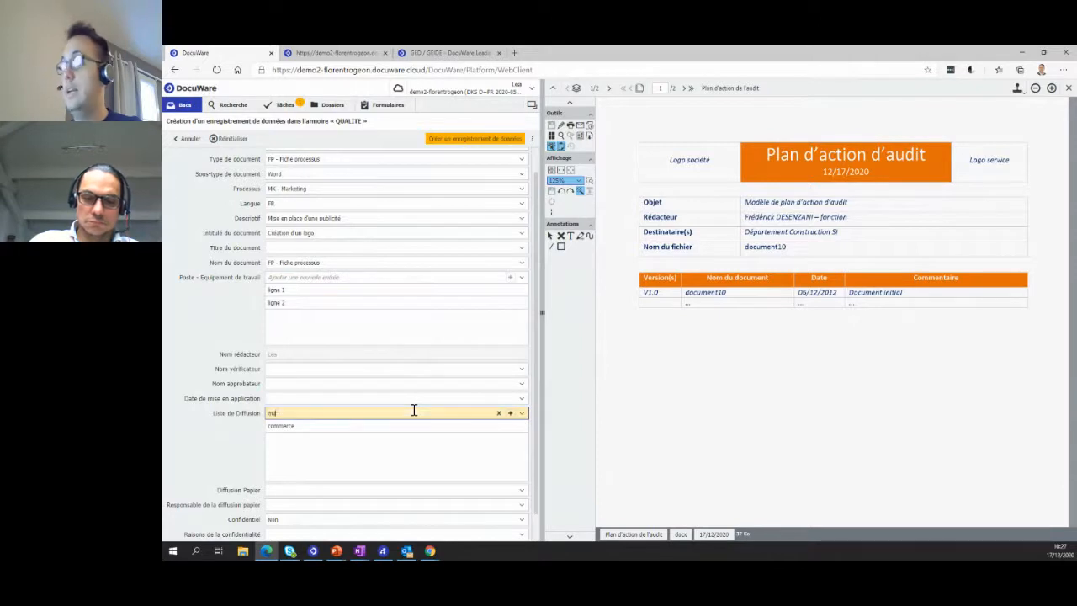
pyautogui.click(510, 413)
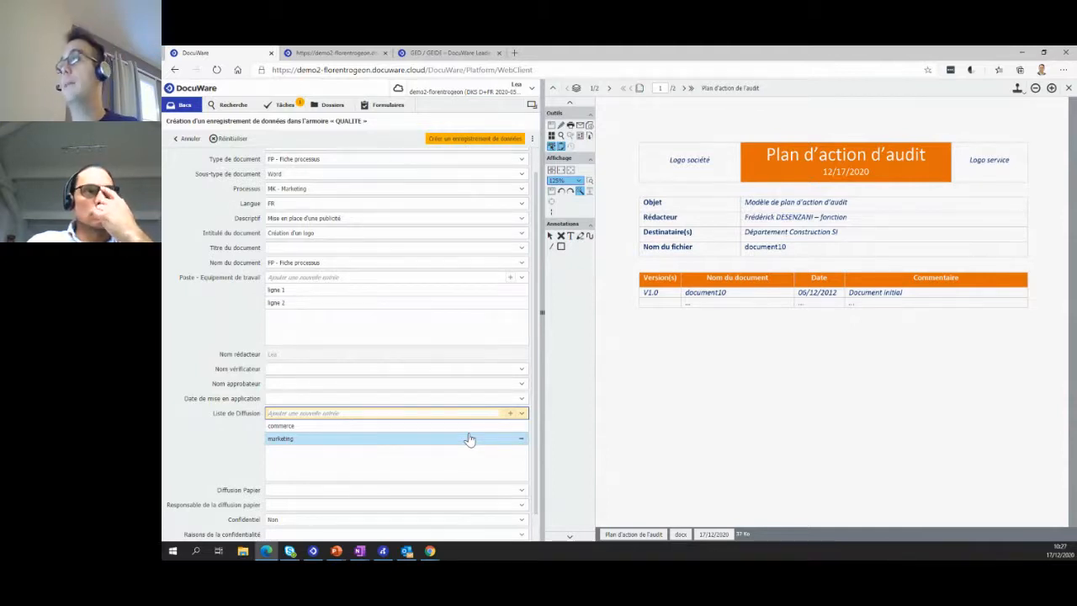
# - Fill in the verifier's name in Nom vérificateur and the approver's name in Nom approbateur, and create the data record
pyautogui.click(310, 368)
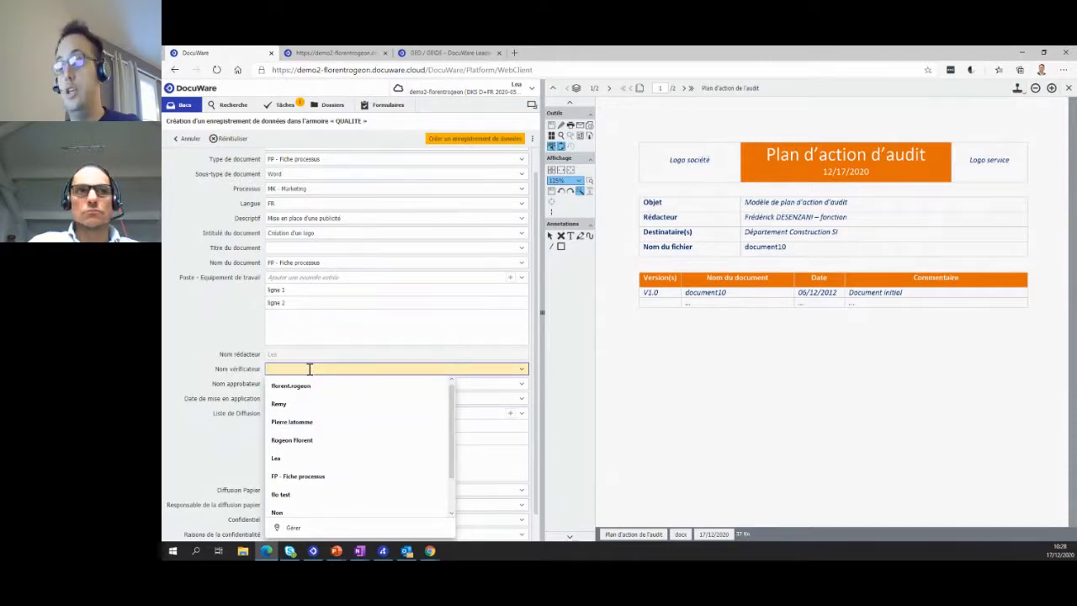
pyautogui.write('Lea')
pyautogui.press('Tab')
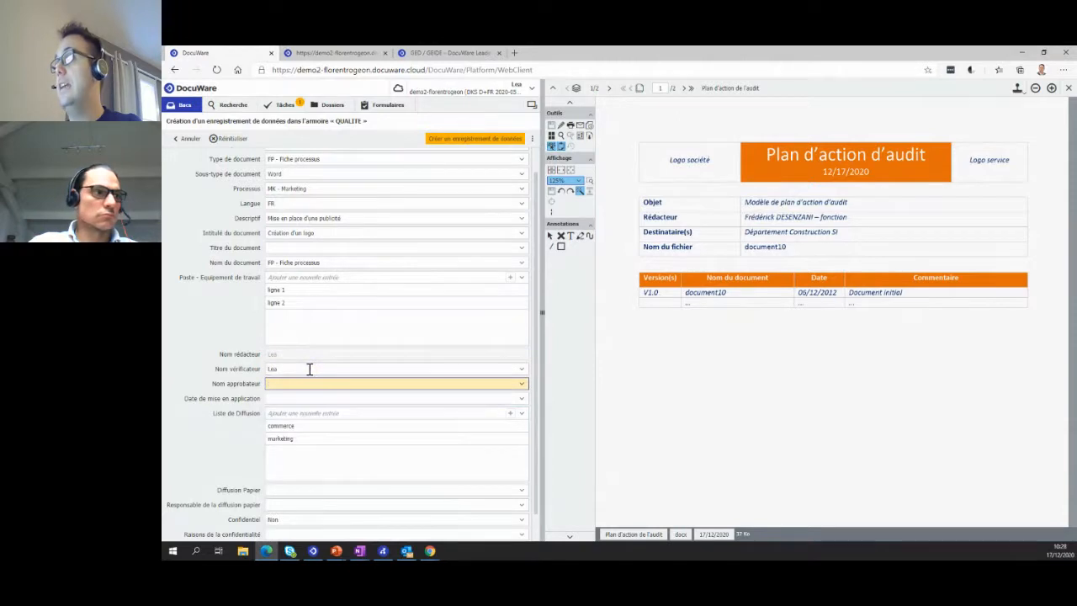
pyautogui.write('Remy')
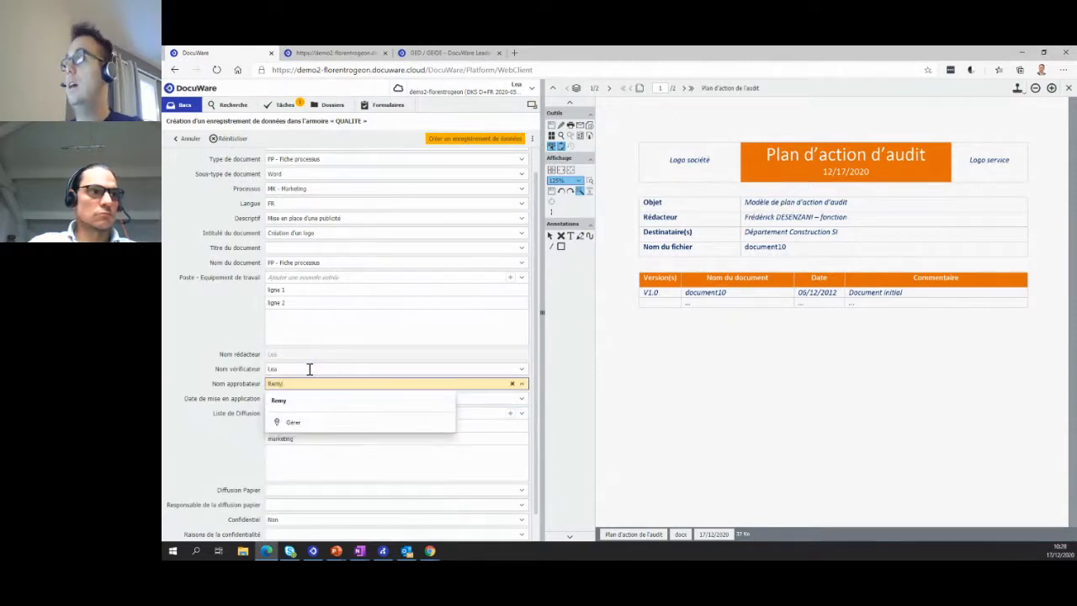
pyautogui.click(289, 402)
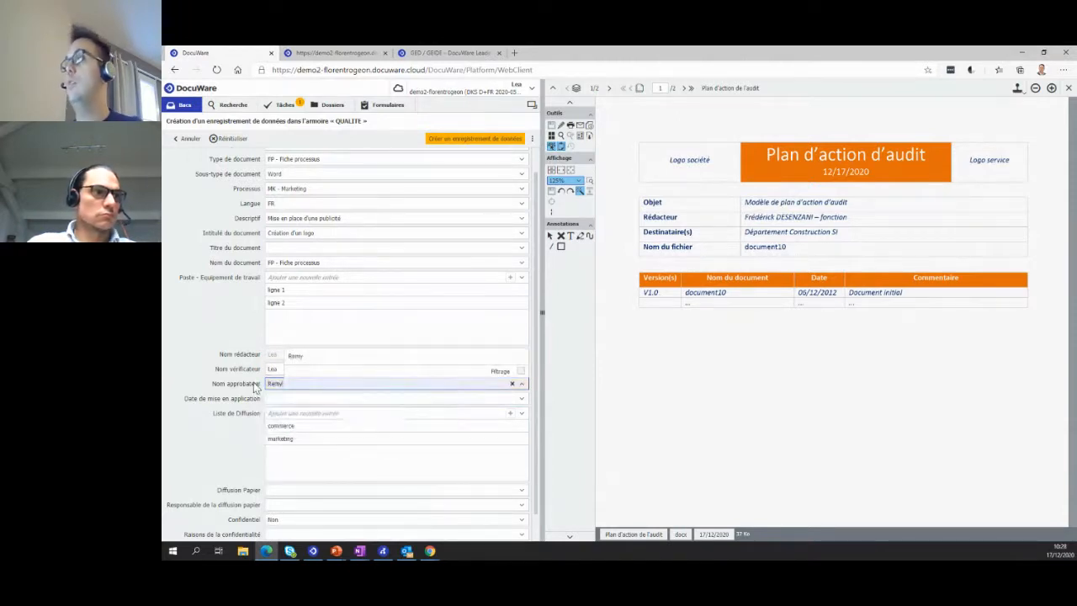
pyautogui.click(512, 142)
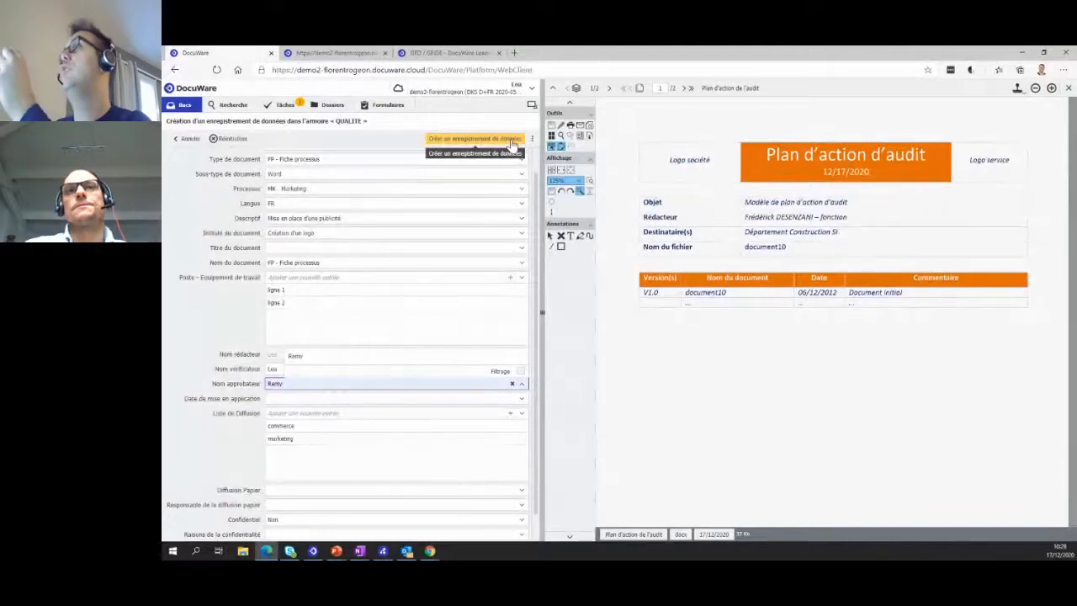
# - Open the Publier le document task from the task list and open its FP - Fiche processus document in Word for editing
pyautogui.click(296, 107)
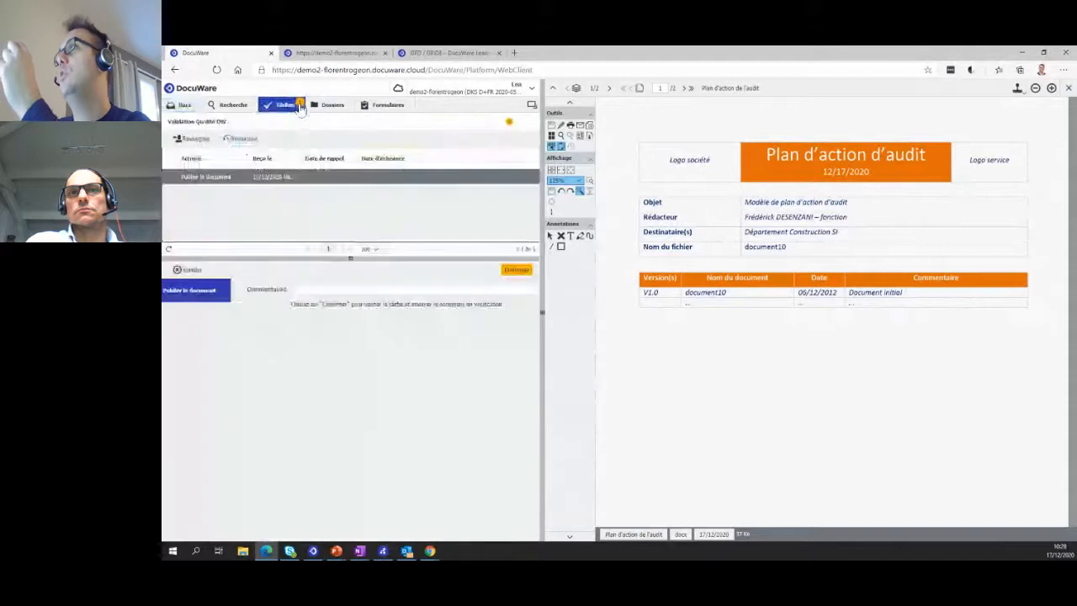
pyautogui.click(239, 182)
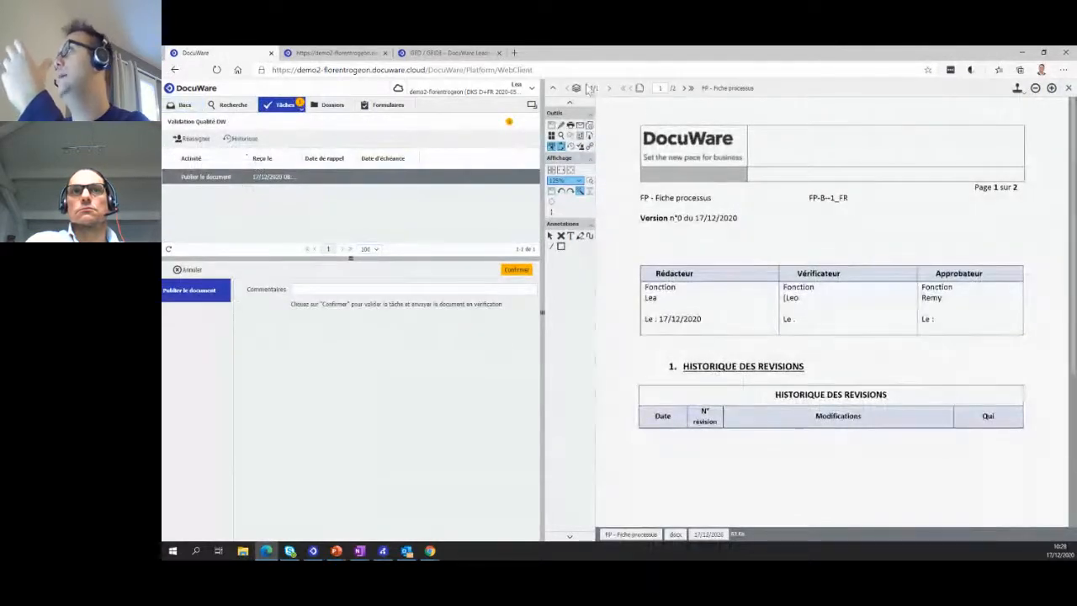
pyautogui.click(552, 88)
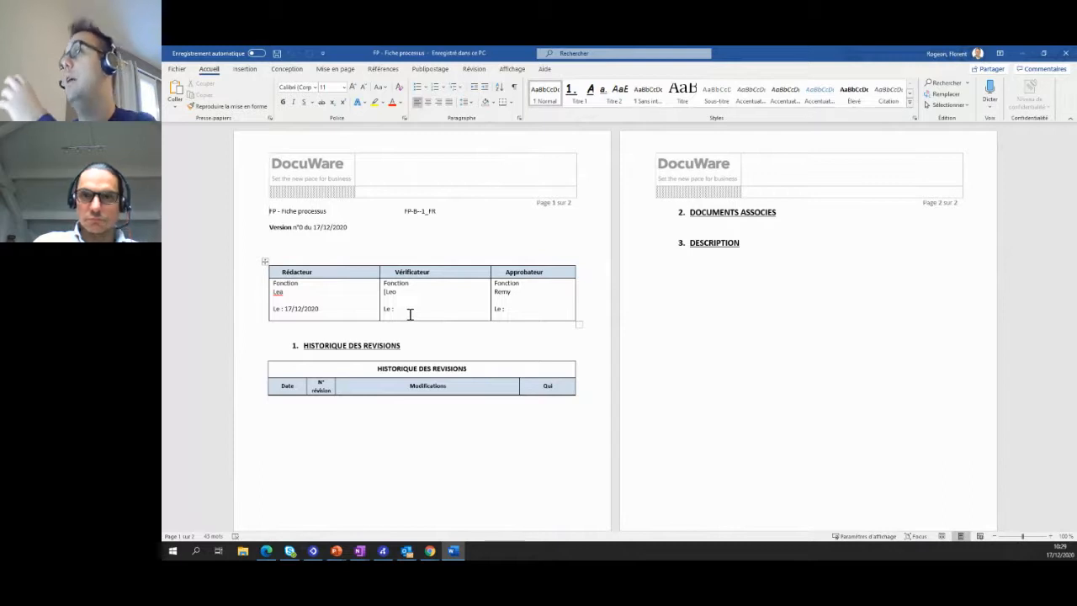
pyautogui.click(700, 268)
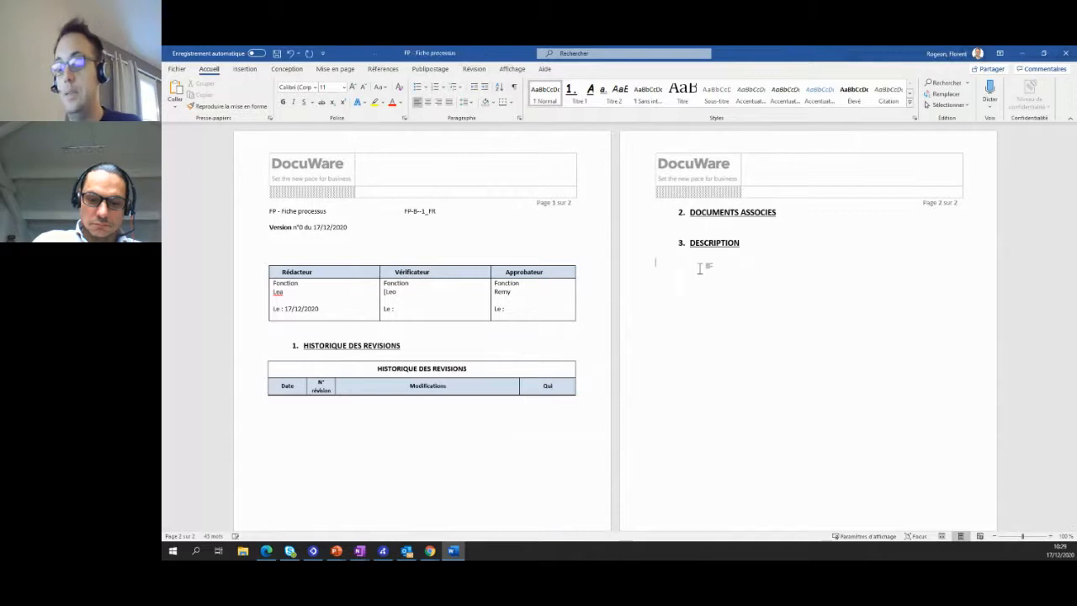
pyautogui.write('Webikeo')
pyautogui.moveTo(682, 263); pyautogui.dragTo(644, 267)
pyautogui.press('Delete')
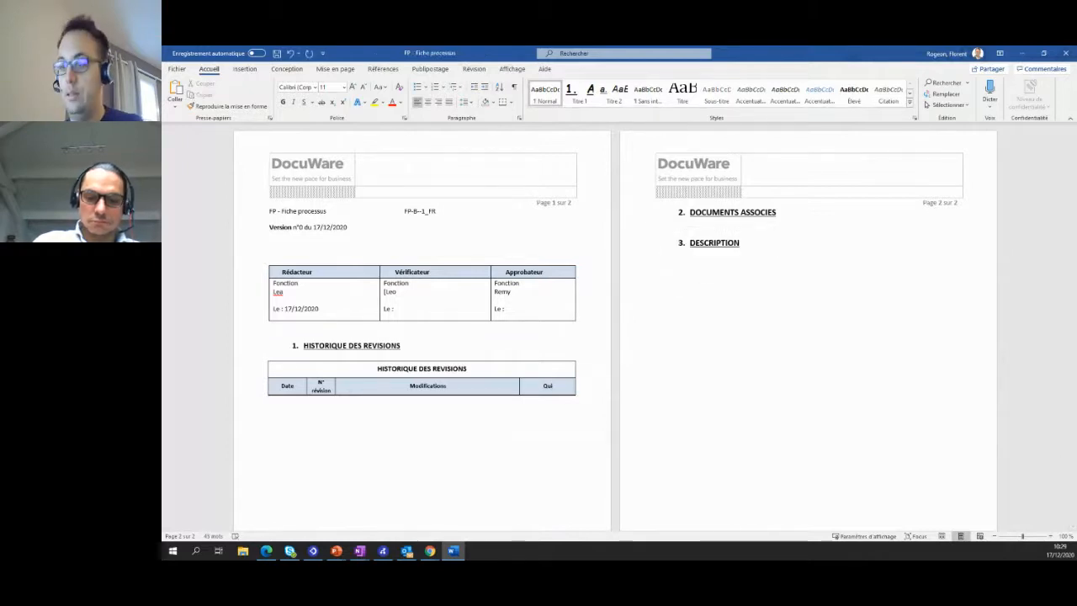
pyautogui.hotkey('alt', 'Tab')
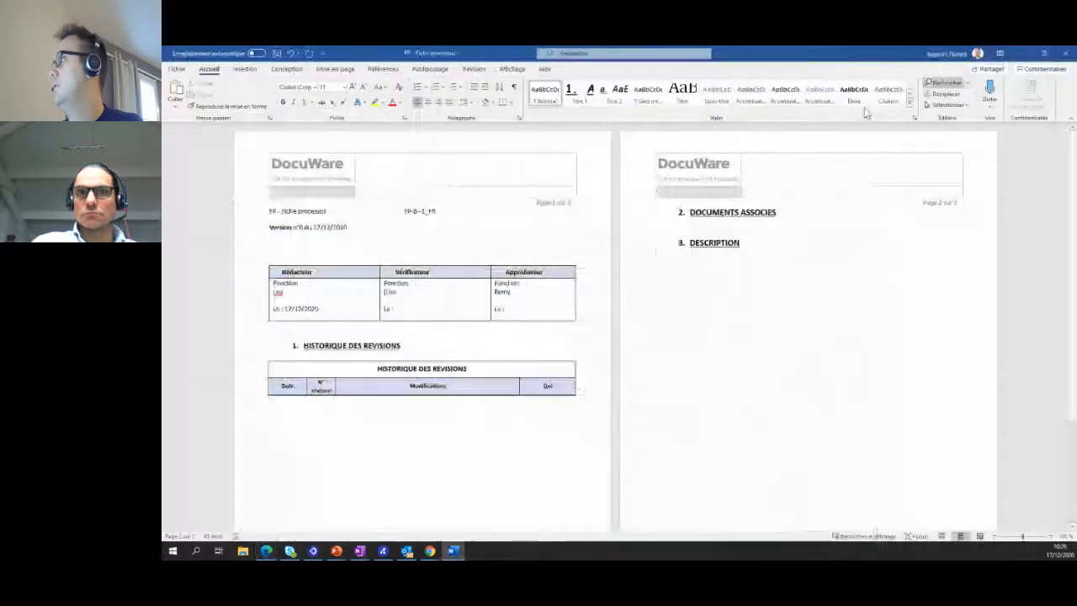
pyautogui.click(1021, 53)
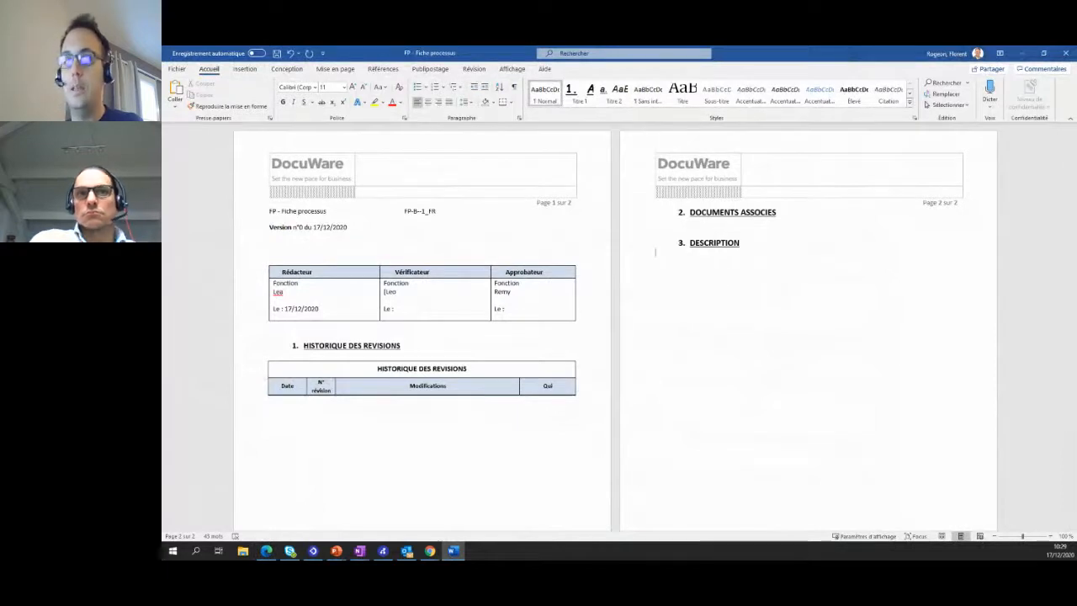
# - Enter the filler text "Ef" and a long "sdddd" string under the DESCRIPTION heading on page 2, and close the document with its changes saved
pyautogui.write('Ef sddddddddddddddddddddddddddddddddddddddddddddd')
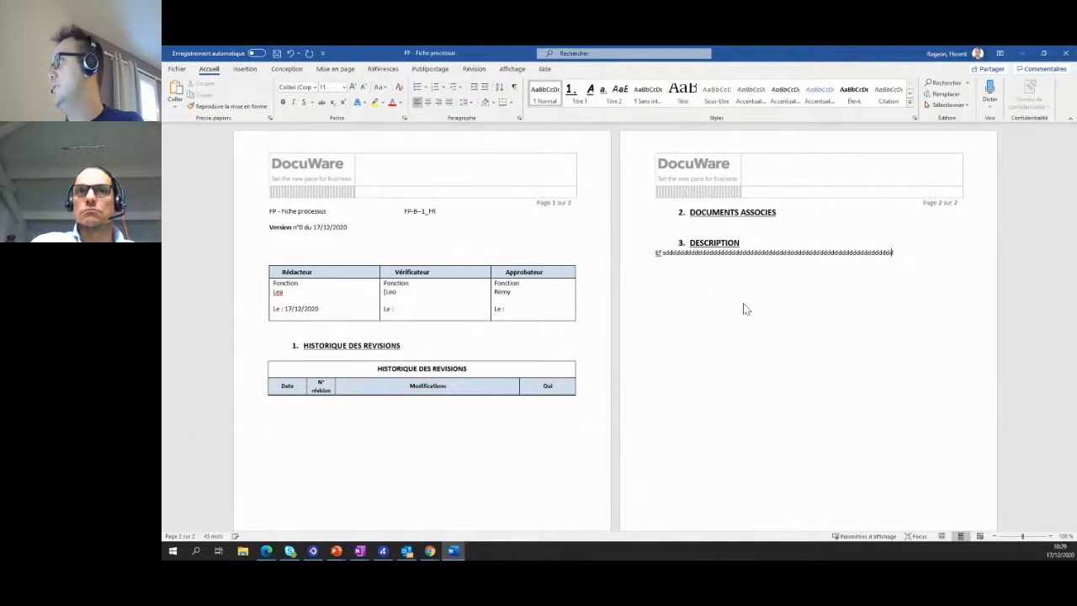
pyautogui.write('dddddddddddddddddddd')
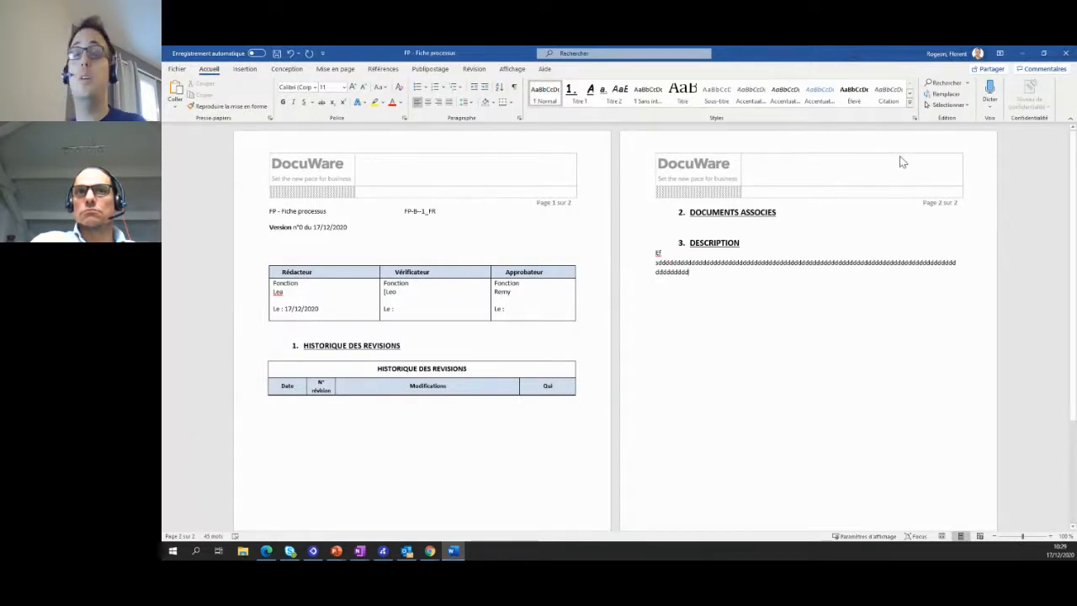
pyautogui.click(1067, 56)
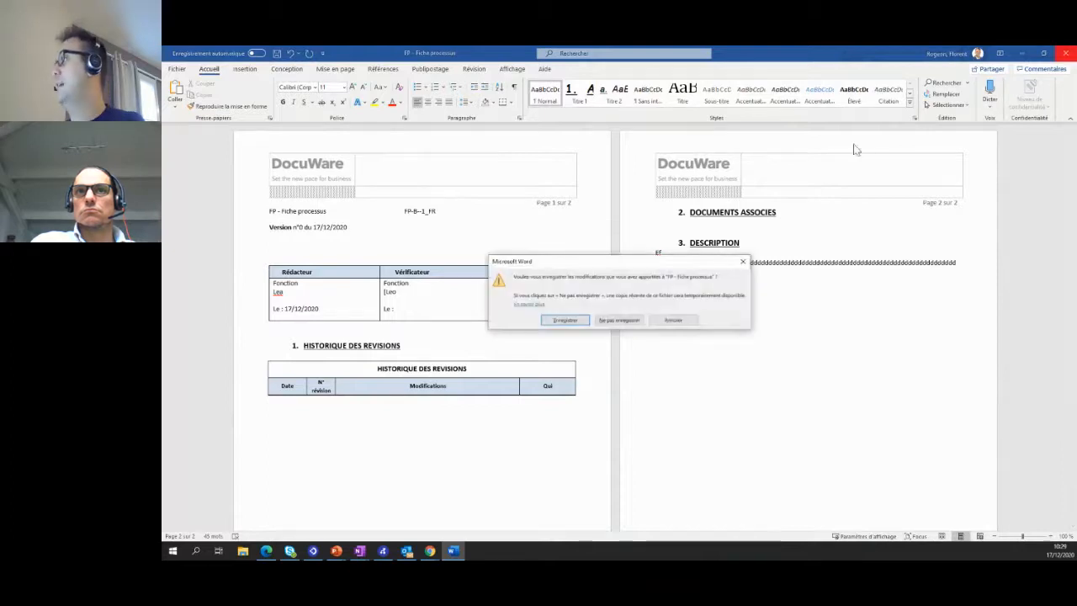
pyautogui.click(575, 321)
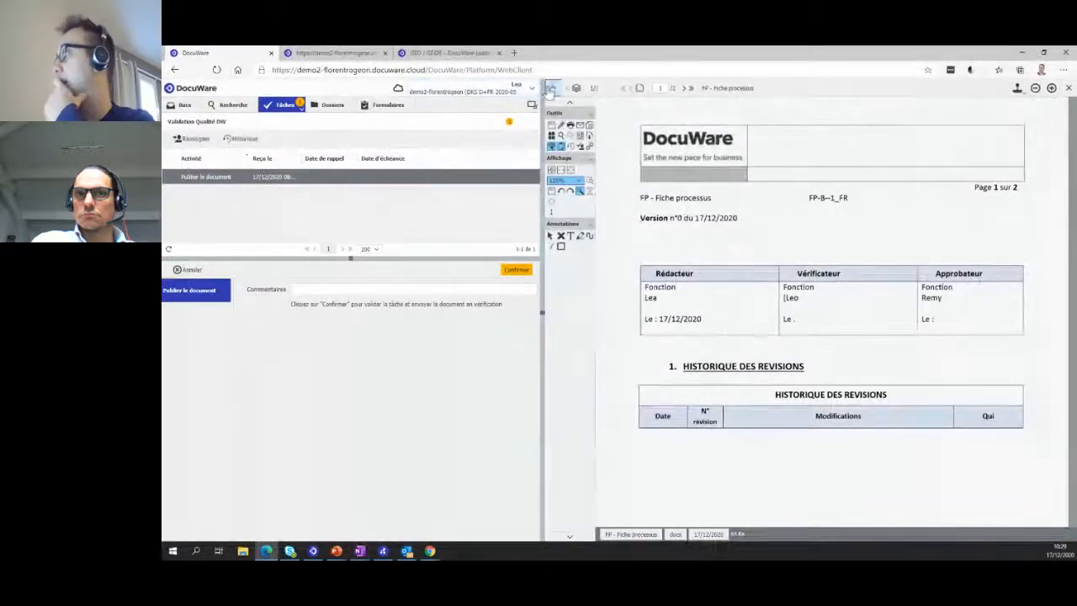
# - Check the edited DESCRIPTION on the document's last page and confirm the Publier le document task to send it for verification
pyautogui.click(550, 89)
pyautogui.click(685, 89)
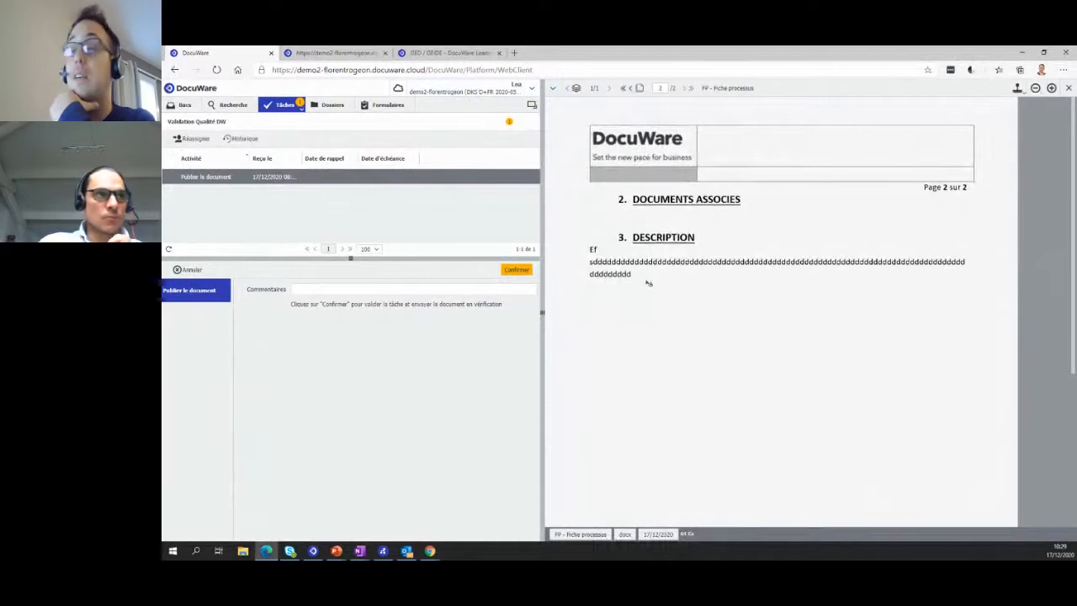
pyautogui.click(516, 270)
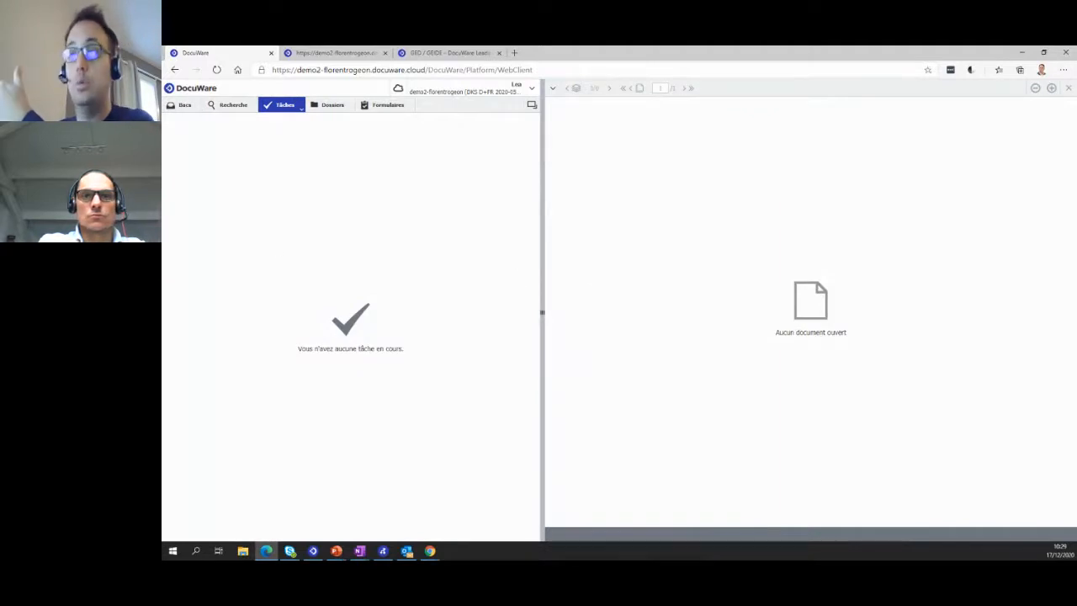
# - Log out of the author's account and log in with the verifier's saved user name and password
pyautogui.hotkey('alt', 'Tab')
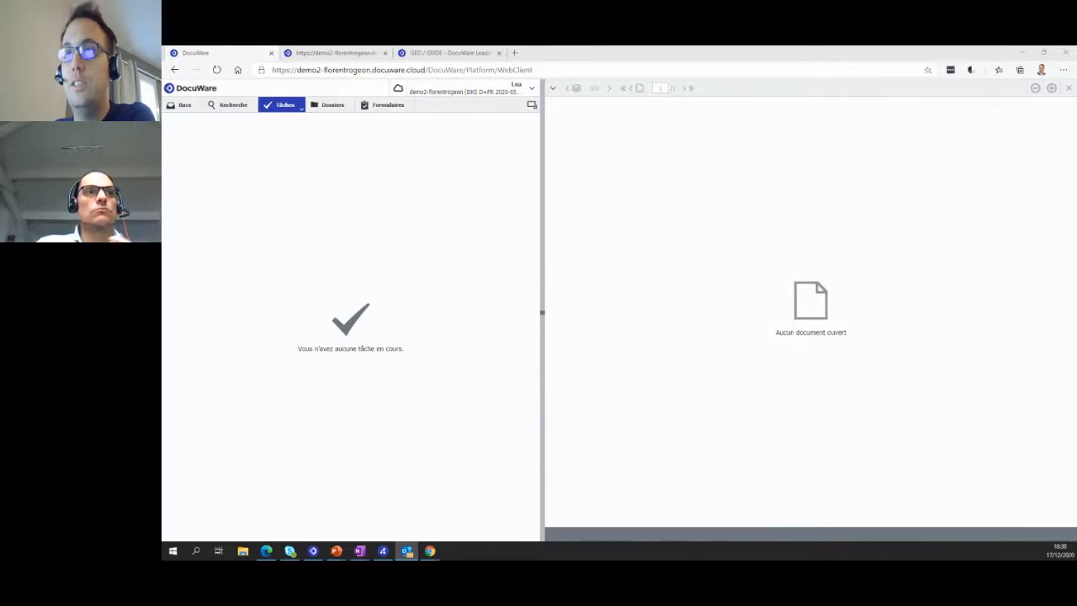
pyautogui.click(505, 90)
pyautogui.click(488, 175)
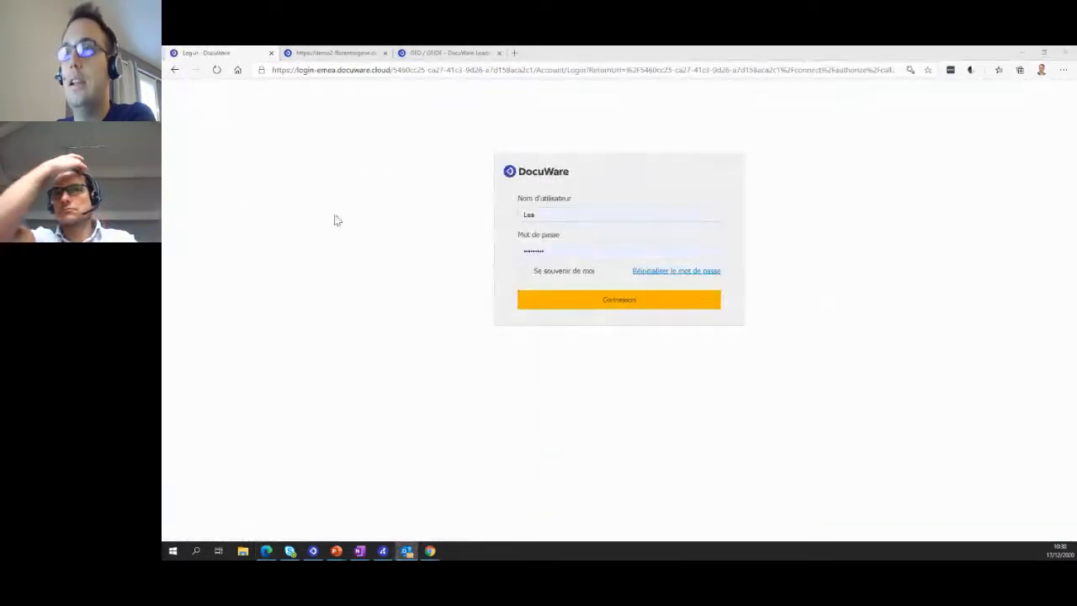
pyautogui.click(598, 214)
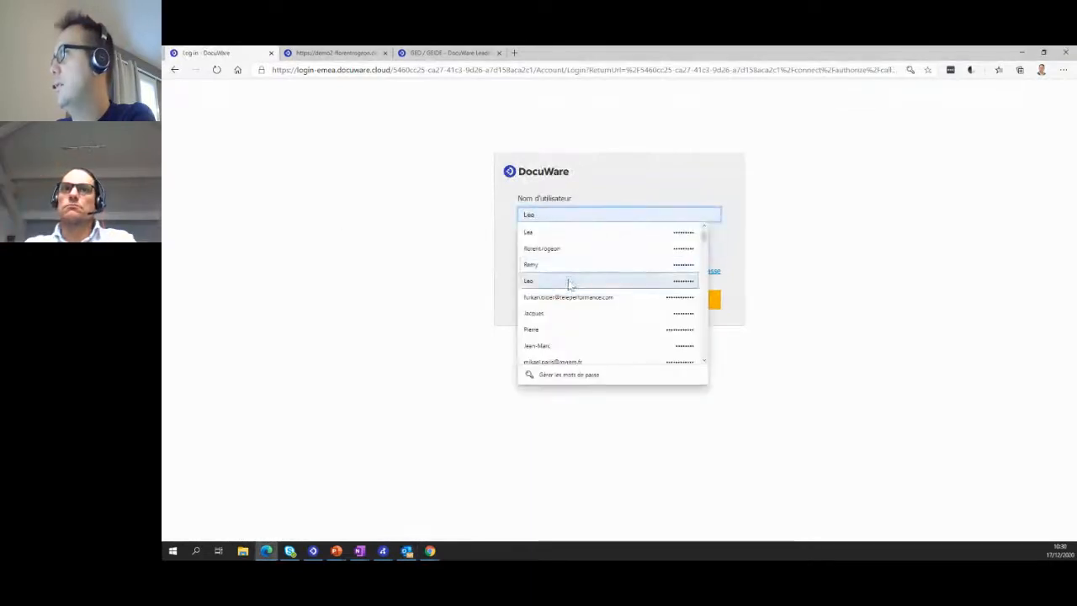
pyautogui.click(569, 281)
pyautogui.click(573, 303)
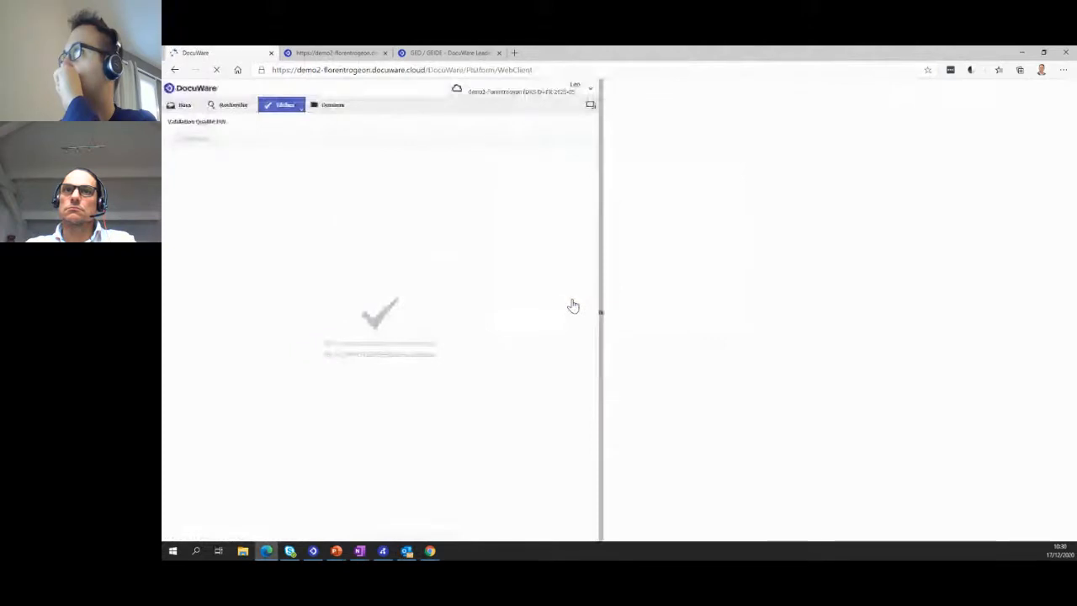
# - Open the Vérifier le document task and view the Outlook e-mail notification about the new document to verify
pyautogui.click(213, 178)
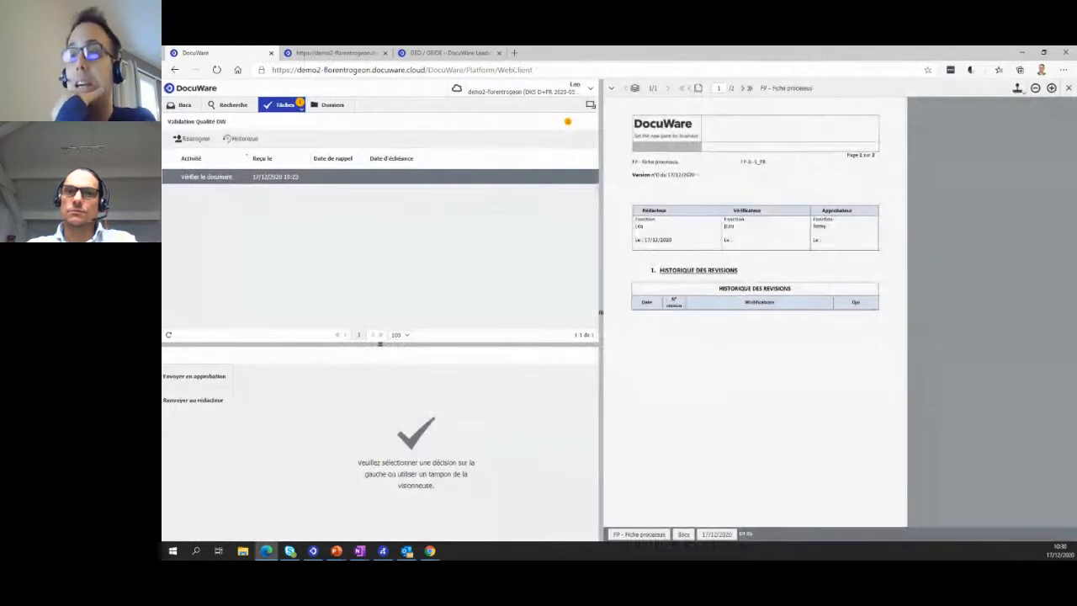
pyautogui.click(407, 551)
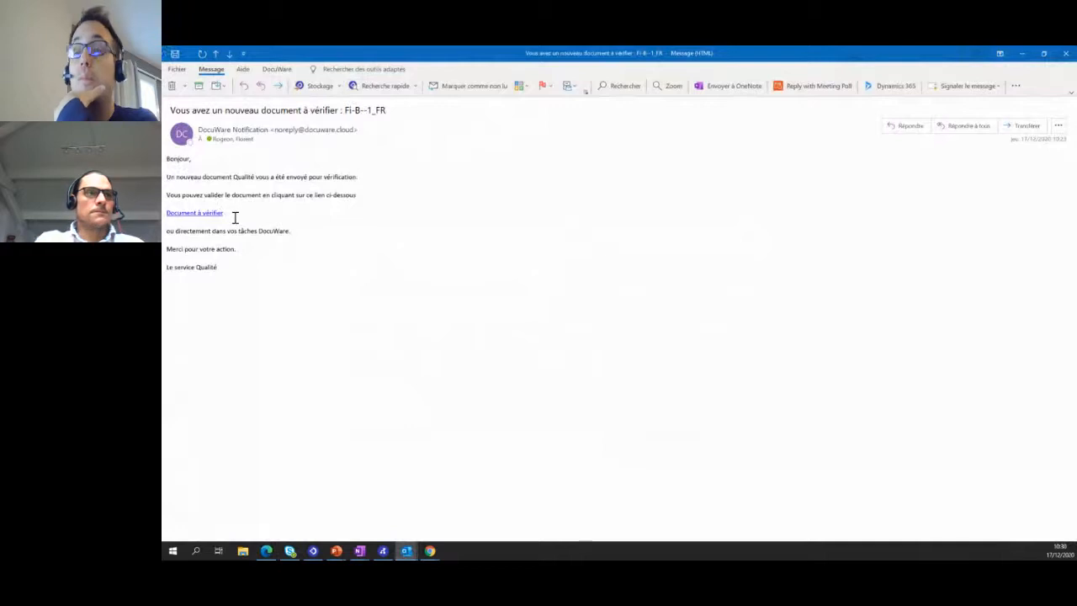
pyautogui.click(1066, 55)
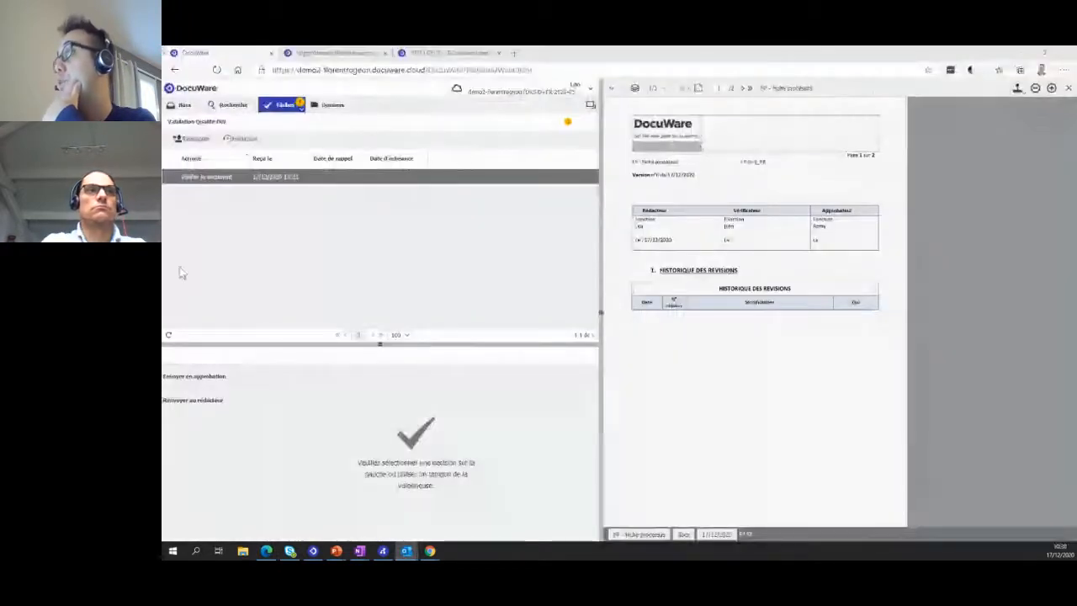
# - Look at the Envoyer en approbation decision and choose Renvoyer au rédacteur for the verification task
pyautogui.click(194, 376)
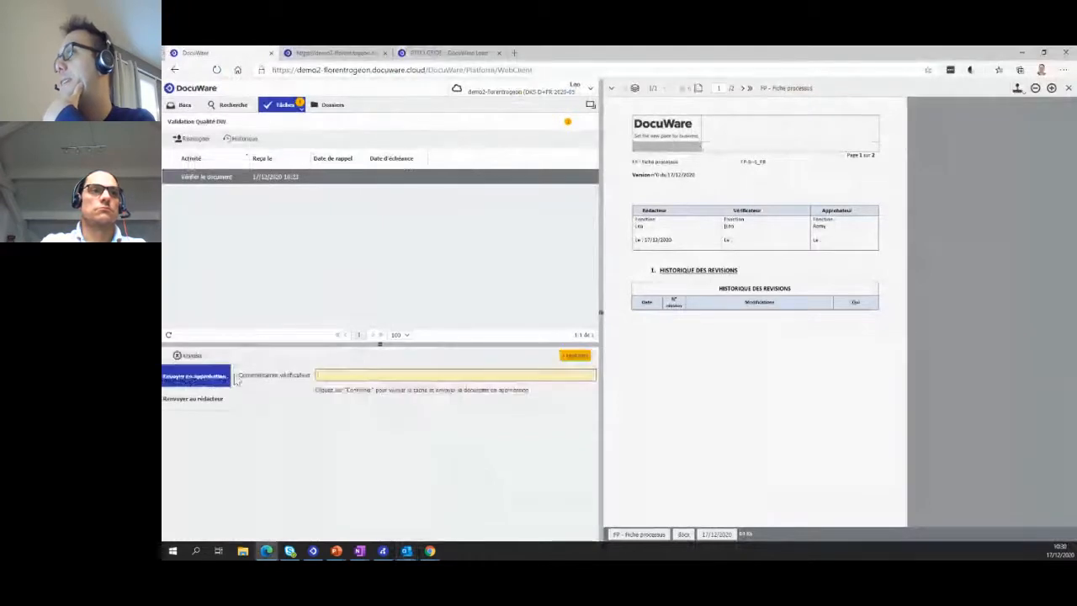
pyautogui.click(209, 415)
pyautogui.click(209, 402)
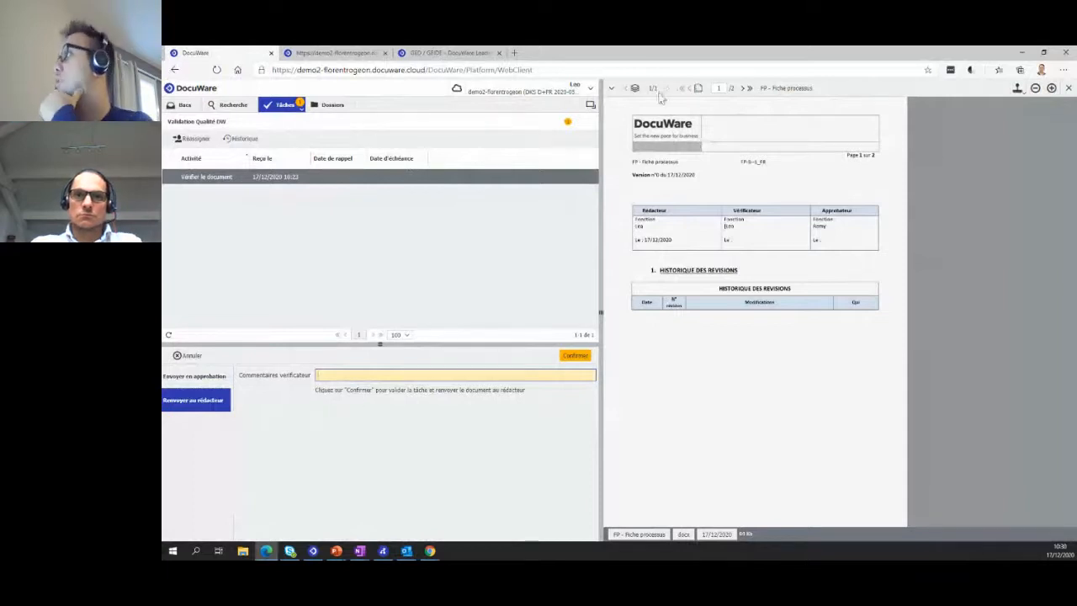
# - Circle the end of the DESCRIPTION text on page 2 with the yellow marker and add a text annotation "merci de compléter" below it
pyautogui.click(611, 88)
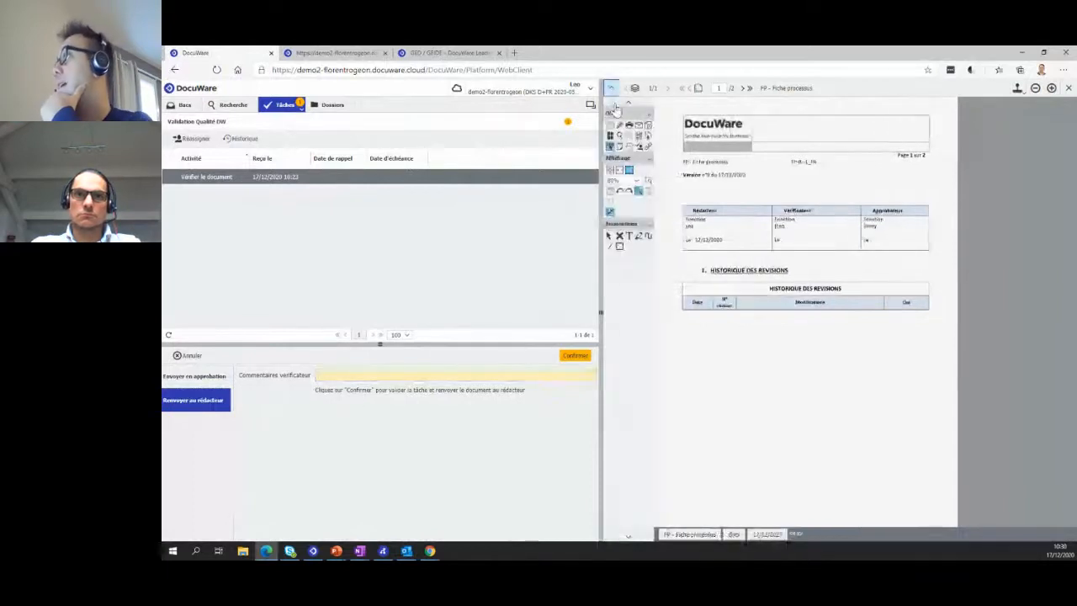
pyautogui.click(741, 87)
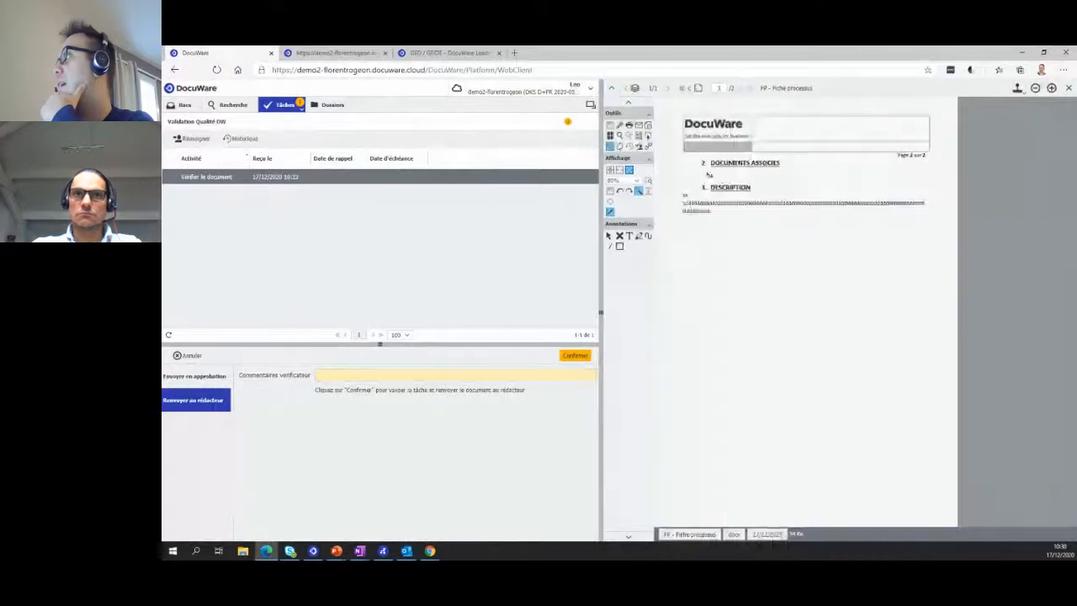
pyautogui.click(637, 238)
pyautogui.moveTo(696, 212); pyautogui.dragTo(675, 220)
pyautogui.click(630, 237)
pyautogui.moveTo(749, 251); pyautogui.dragTo(801, 237)
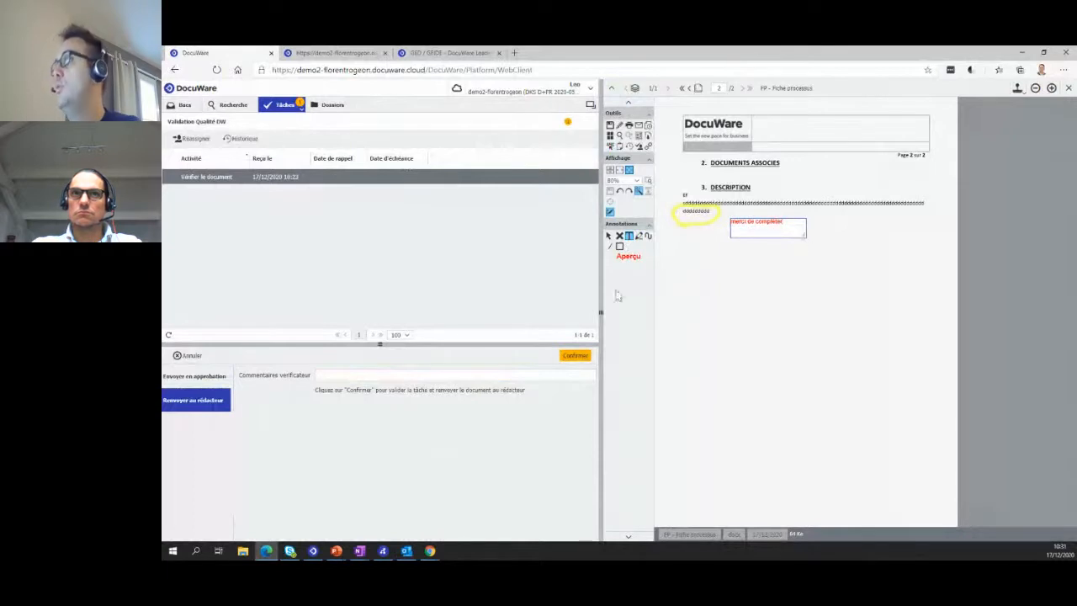
# - Enter "page 3" as the verifier's comment for Renvoyer au rédacteur and toggle the display of the annotations off and on
pyautogui.click(331, 374)
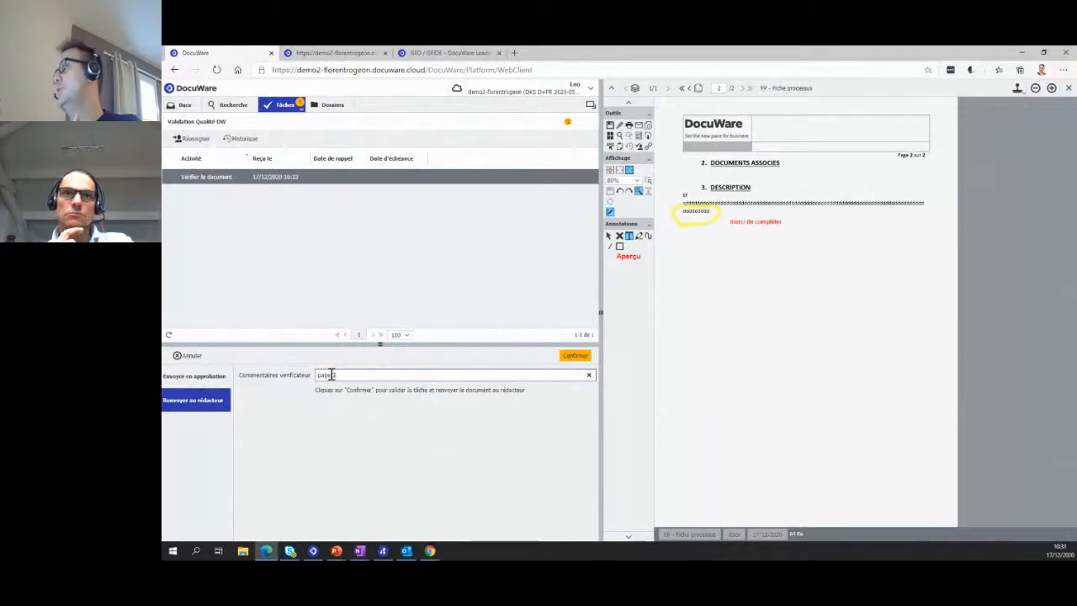
pyautogui.write('3')
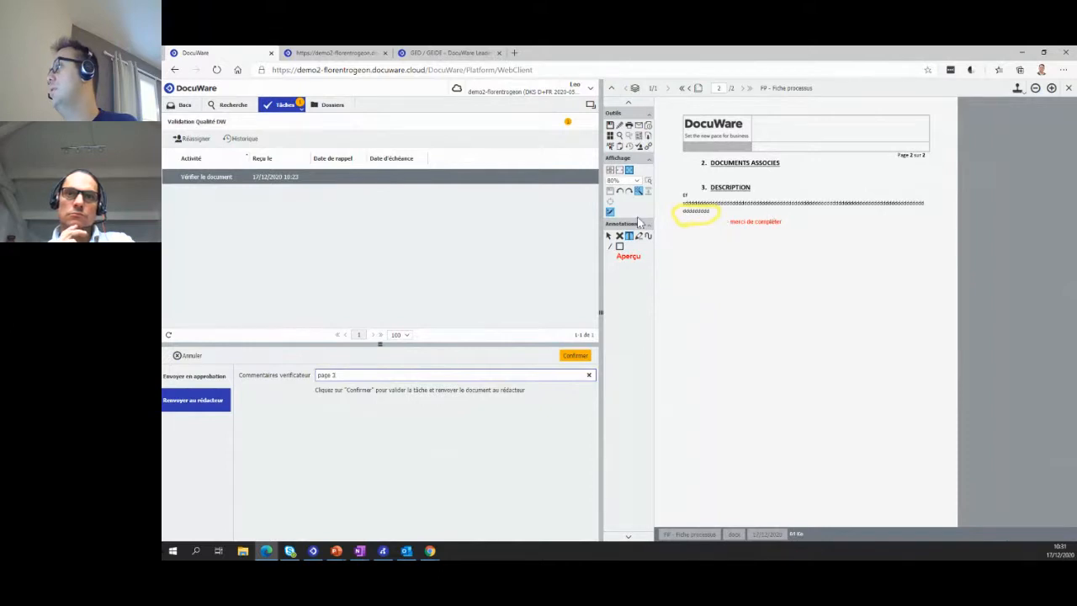
pyautogui.click(611, 213)
pyautogui.click(610, 213)
pyautogui.click(610, 212)
pyautogui.click(610, 213)
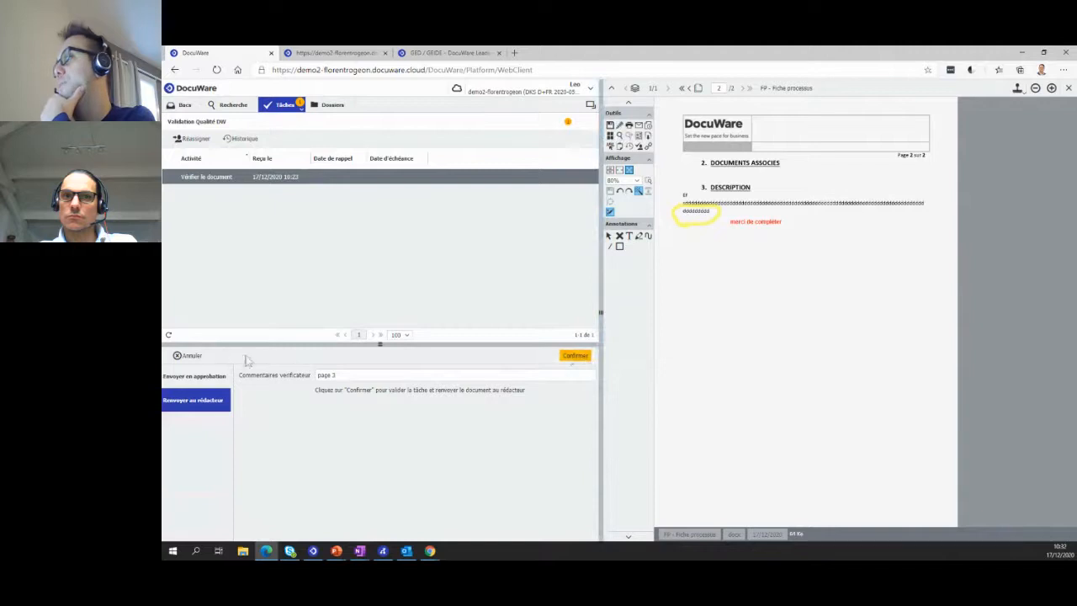
# - Choose Envoyer en approbation for the verification task and confirm it without a comment
pyautogui.click(195, 375)
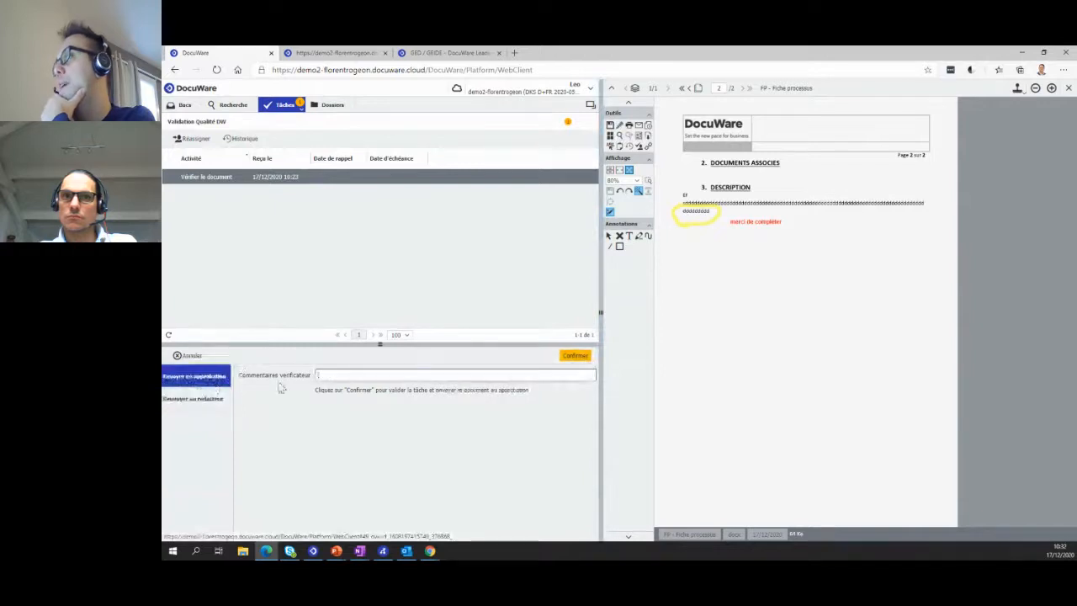
pyautogui.click(577, 357)
pyautogui.click(603, 319)
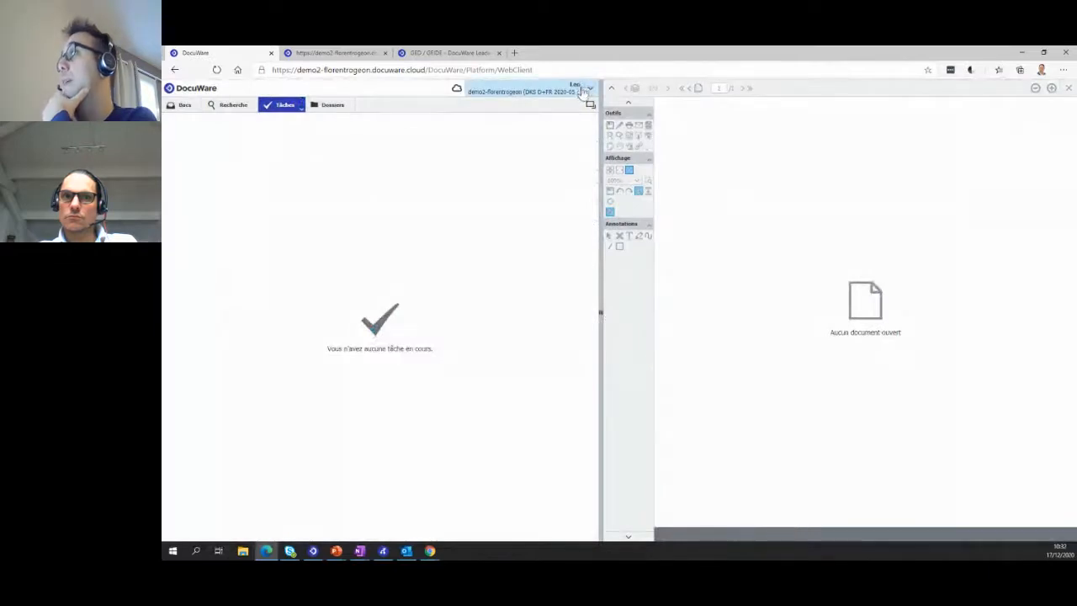
# - Log out of the verifier's account and log in with the approver's saved user name and password
pyautogui.click(582, 91)
pyautogui.click(569, 173)
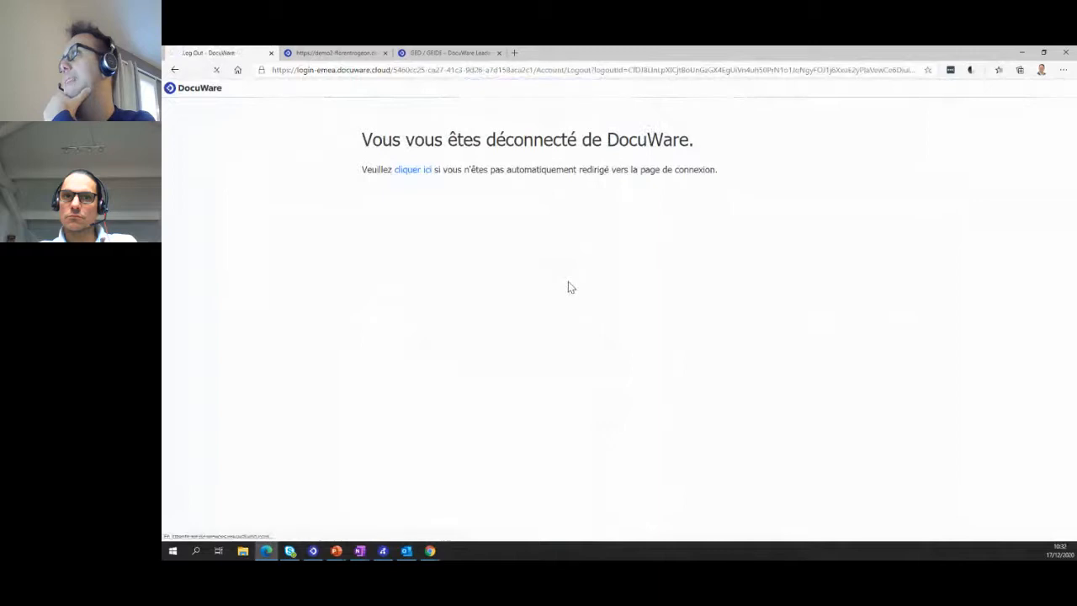
pyautogui.click(545, 217)
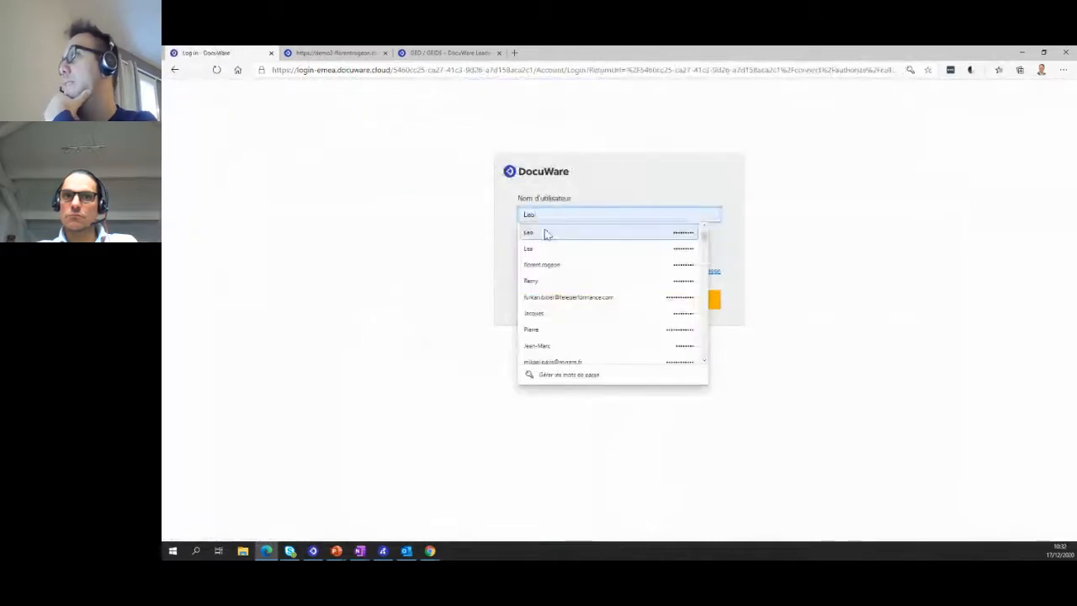
pyautogui.click(561, 281)
pyautogui.click(569, 311)
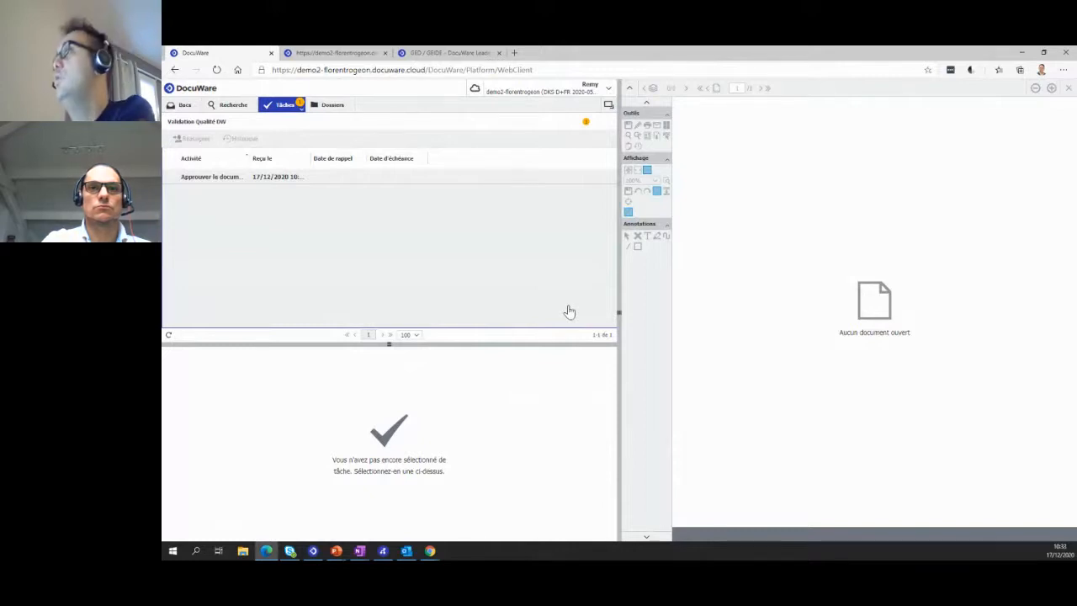
# - Open the Approuver le document task in Validation Qualité DW and choose the Approuver le document decision
pyautogui.click(236, 181)
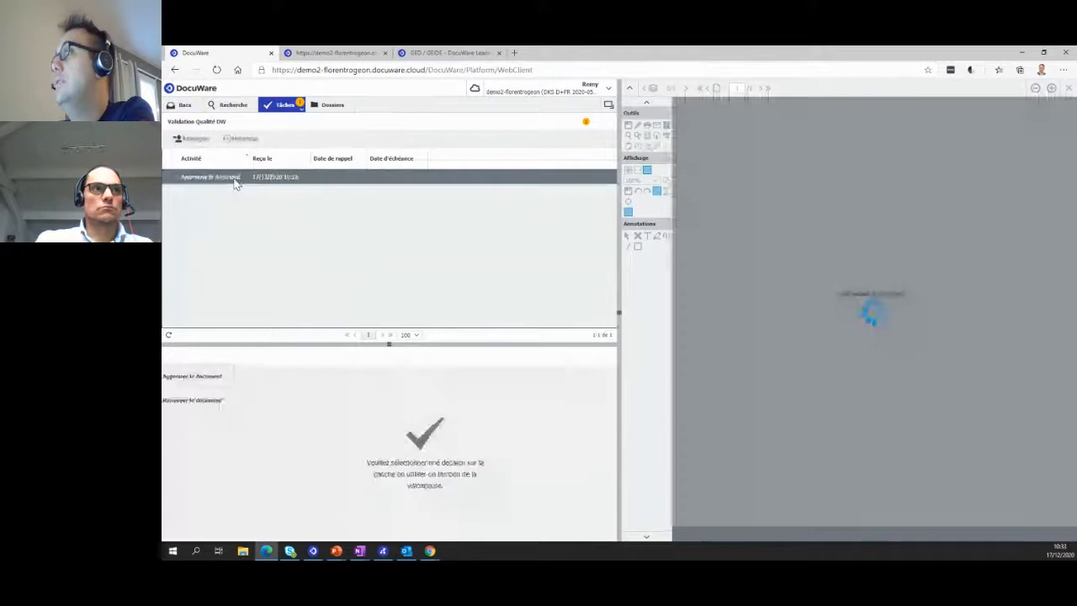
pyautogui.click(217, 379)
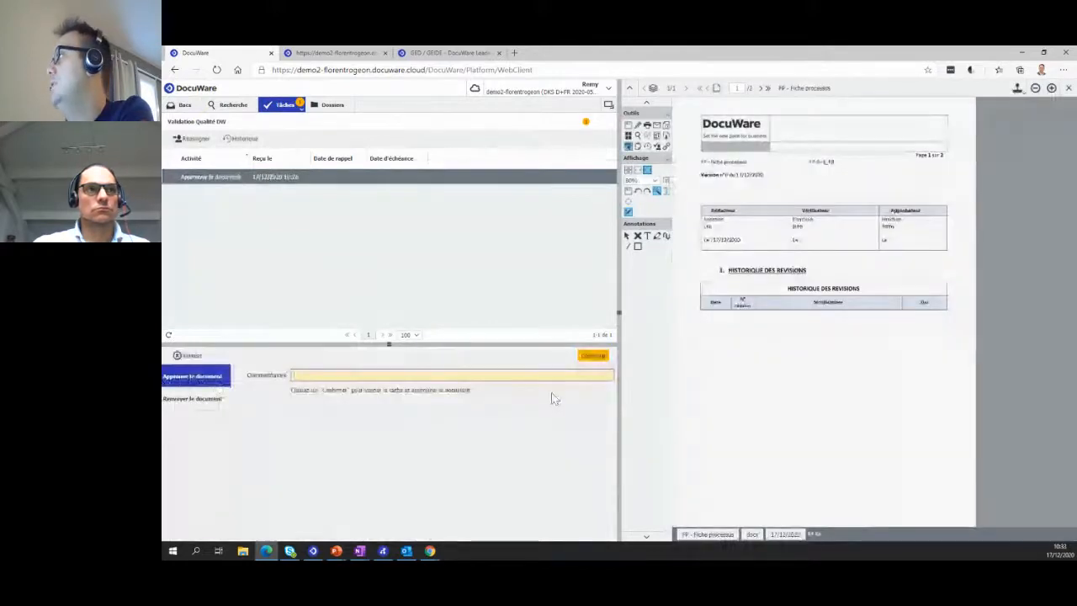
# - Examine the details of the publishing and verification tasks in the document's workflow history and close it
pyautogui.click(647, 147)
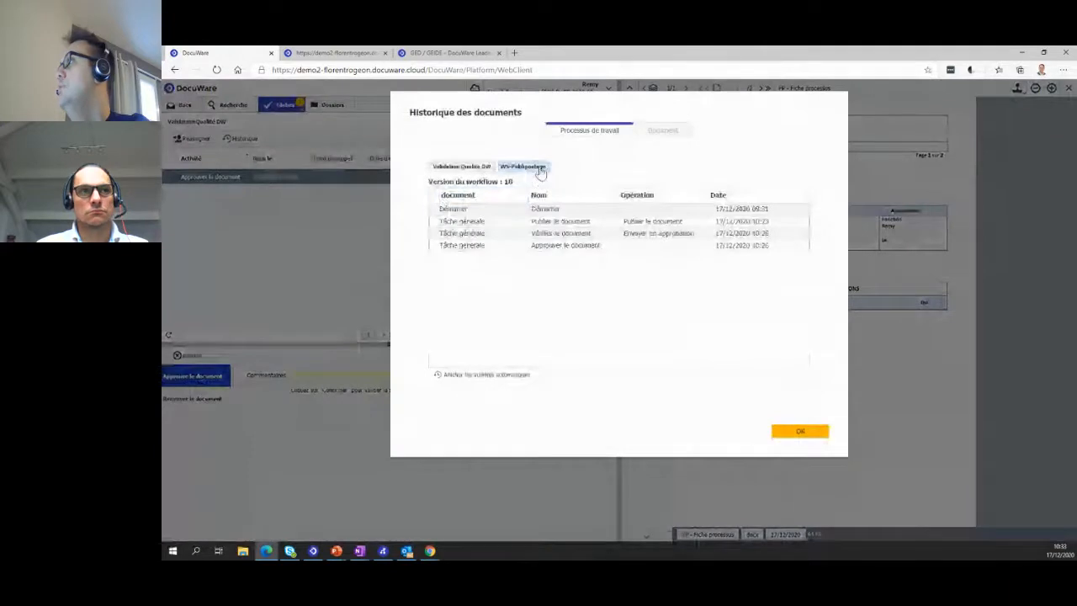
pyautogui.click(463, 222)
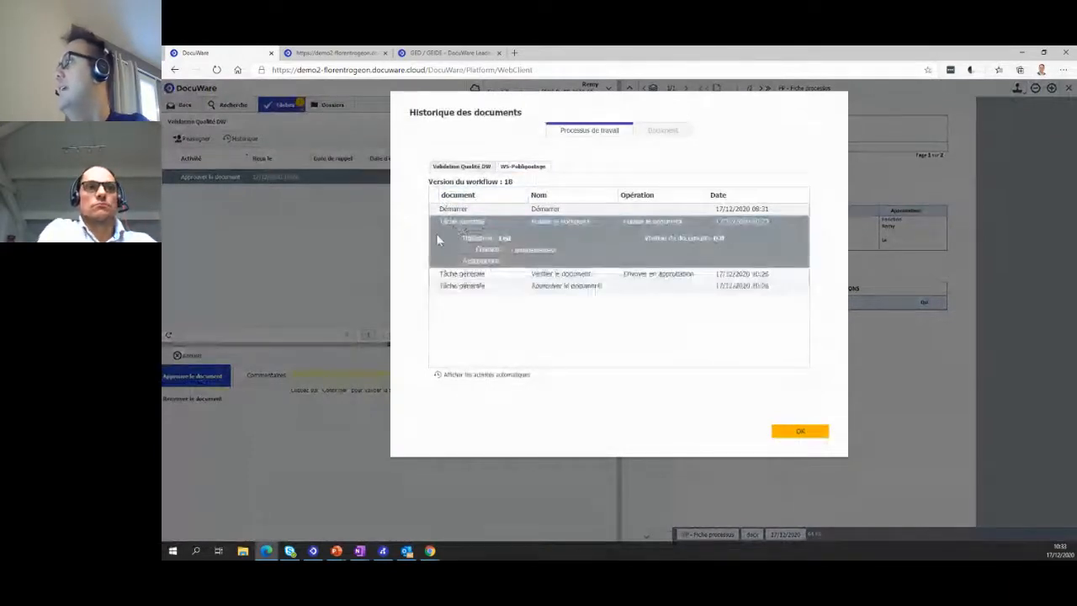
pyautogui.click(481, 274)
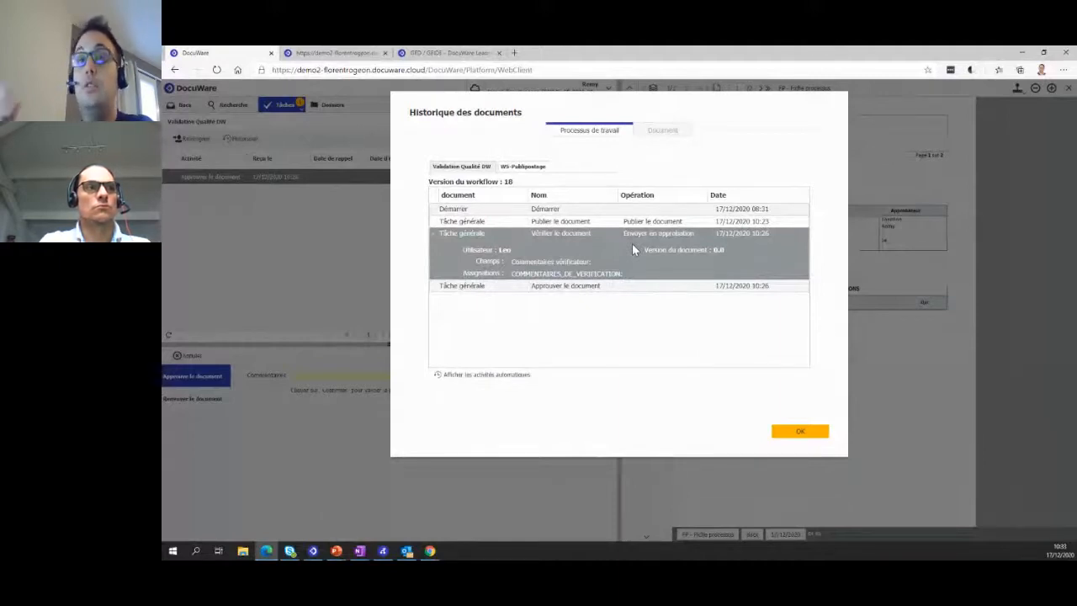
pyautogui.click(800, 432)
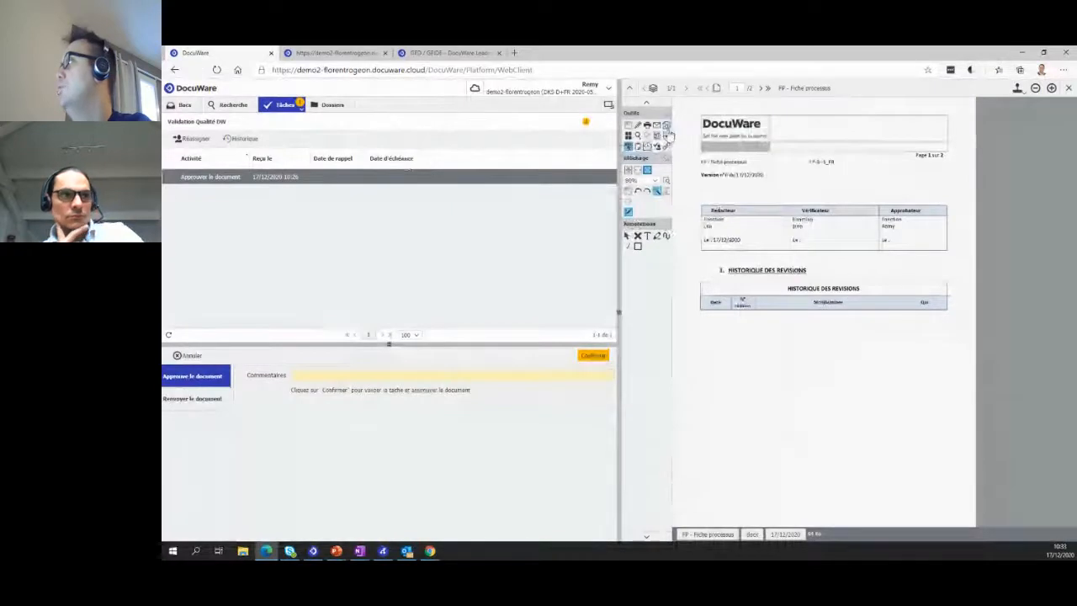
# - Look through the index entries of the process sheet, including its status and verification date, and close them
pyautogui.click(666, 134)
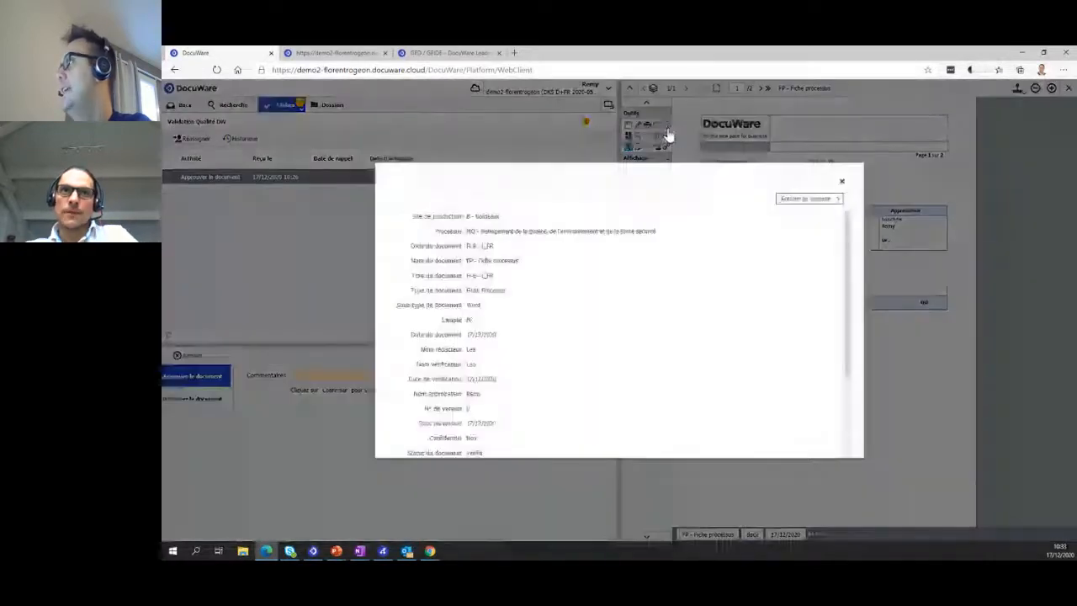
pyautogui.scroll(-1, 453, 370)
pyautogui.scroll(-2, 453, 370)
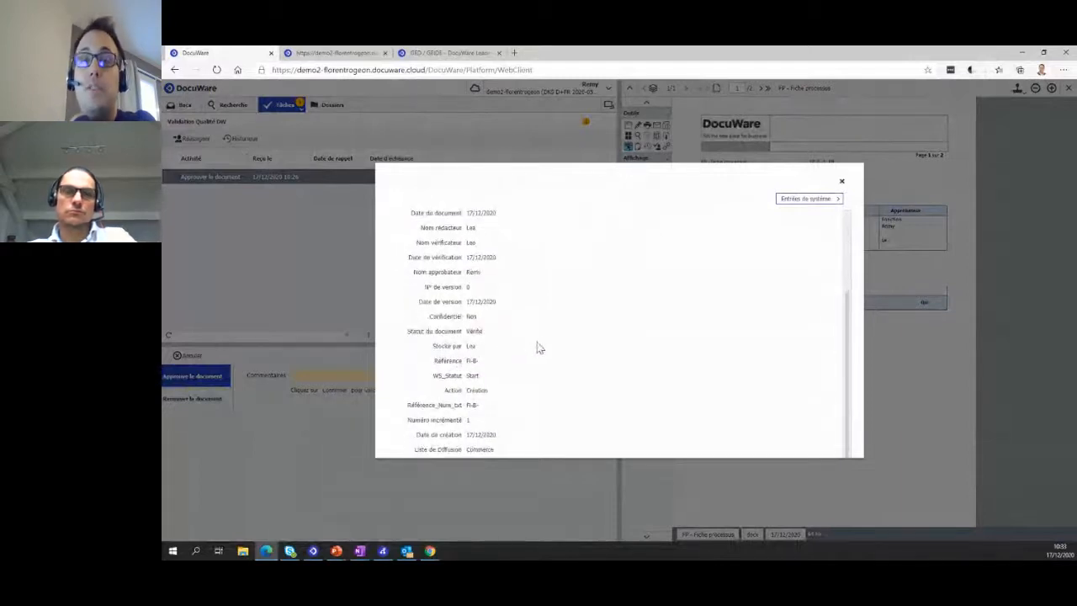
pyautogui.scroll(2, 539, 347)
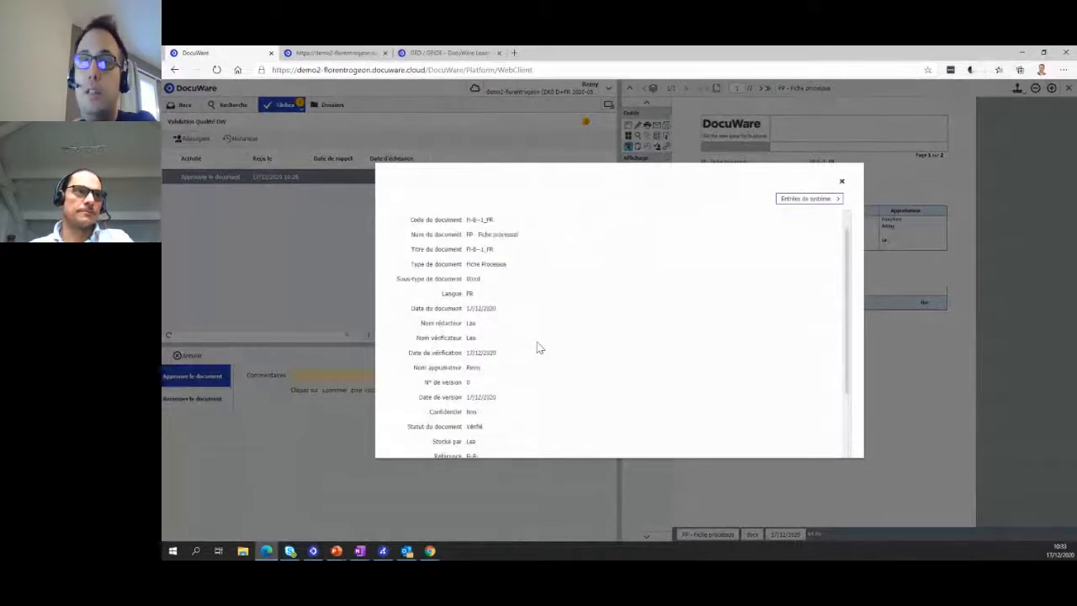
pyautogui.scroll(1, 539, 348)
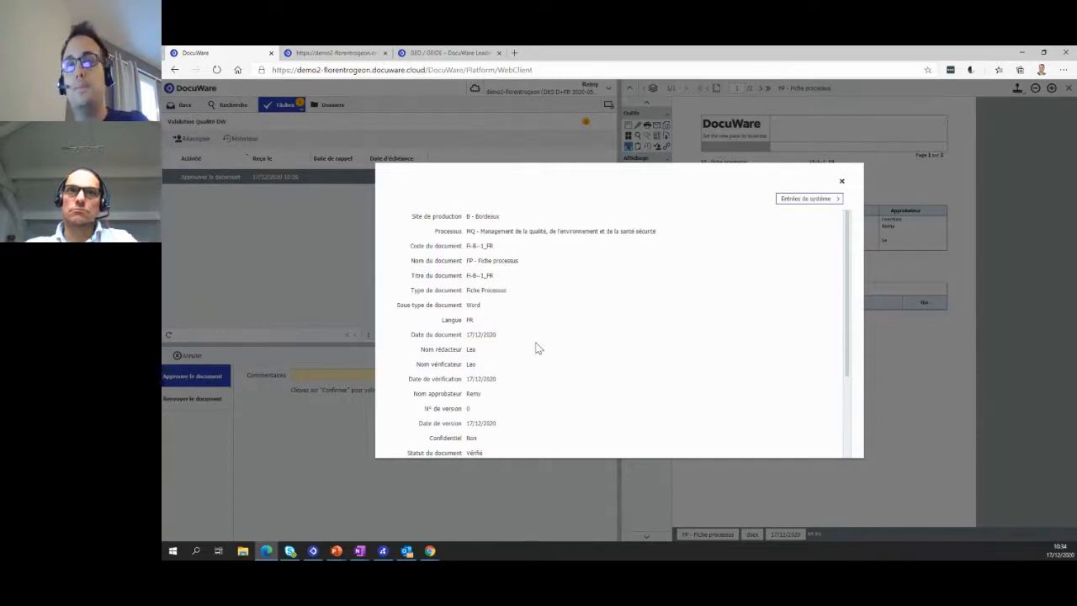
pyautogui.click(841, 181)
# - Enter the approval comment "ok" and confirm the Approuver le document decision
pyautogui.click(569, 376)
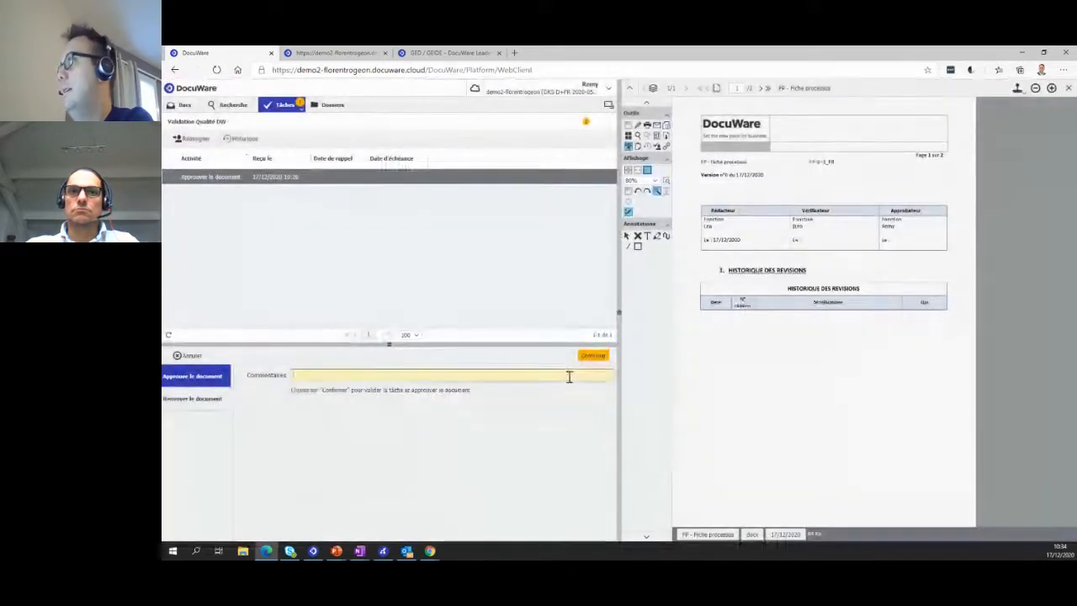
pyautogui.write('ok')
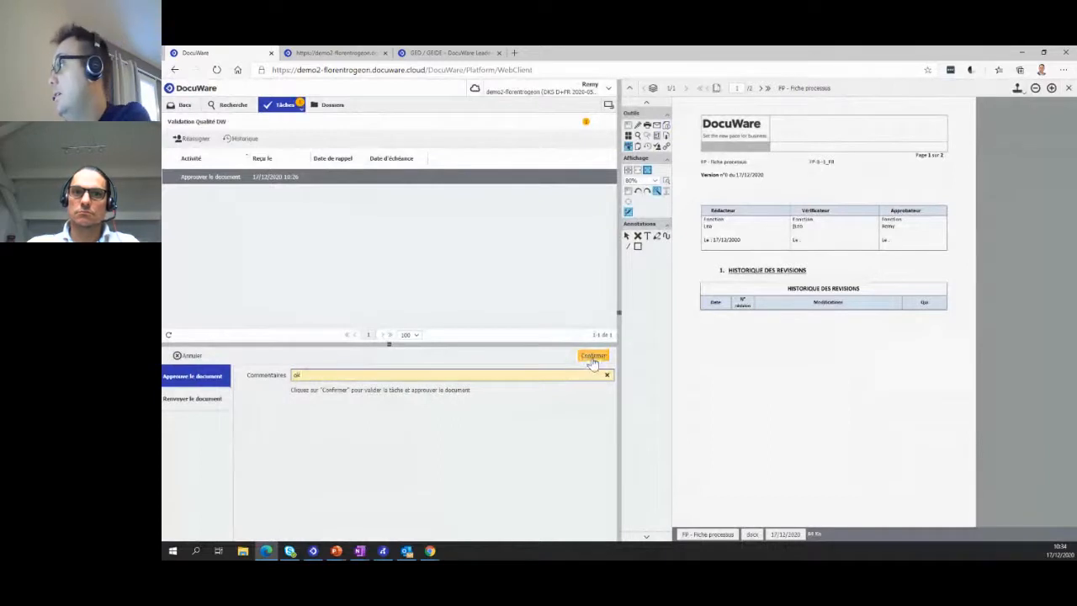
pyautogui.click(592, 355)
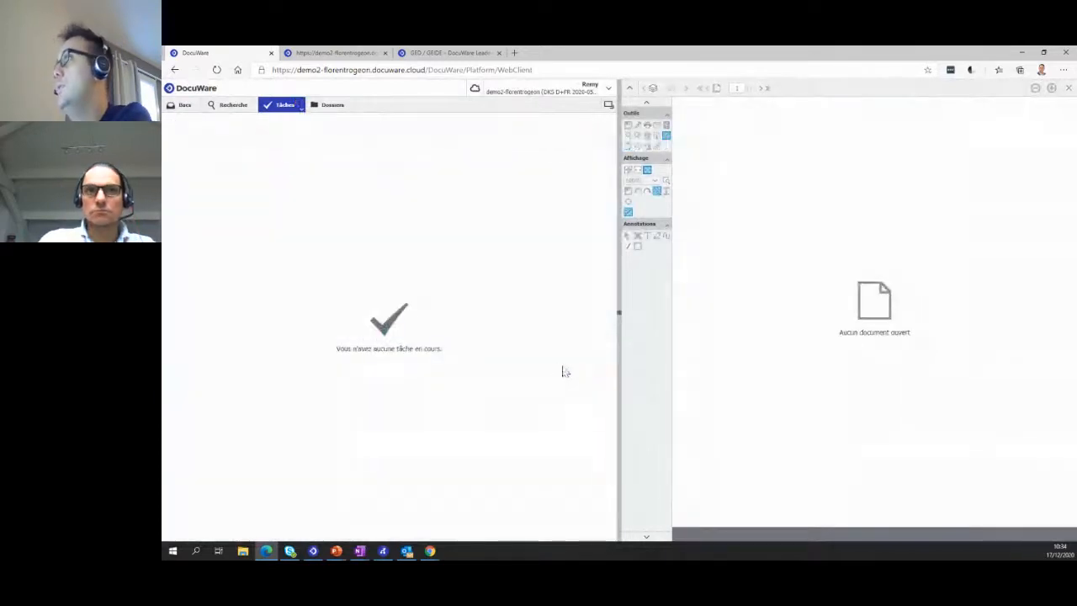
# - Log out of the approver's account and log in with the distribution recipient's saved user name and password
pyautogui.click(608, 97)
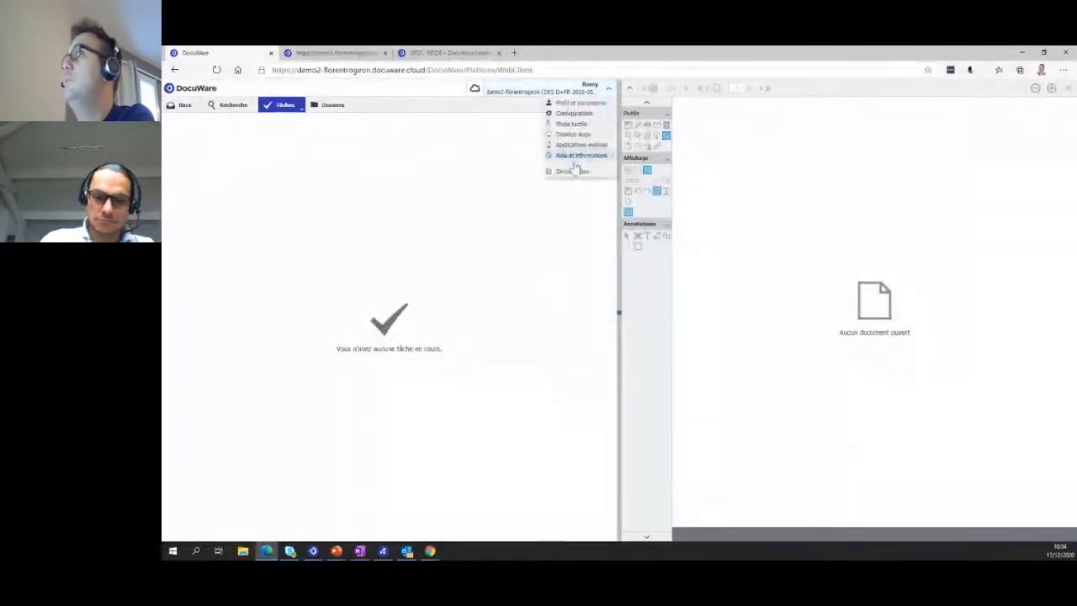
pyautogui.click(573, 172)
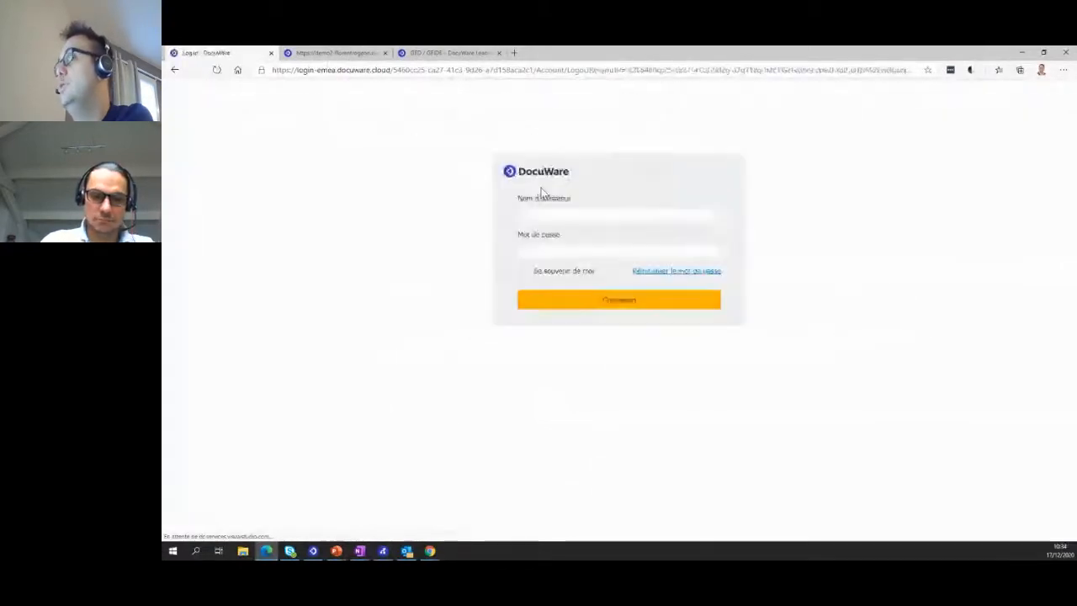
pyautogui.click(564, 214)
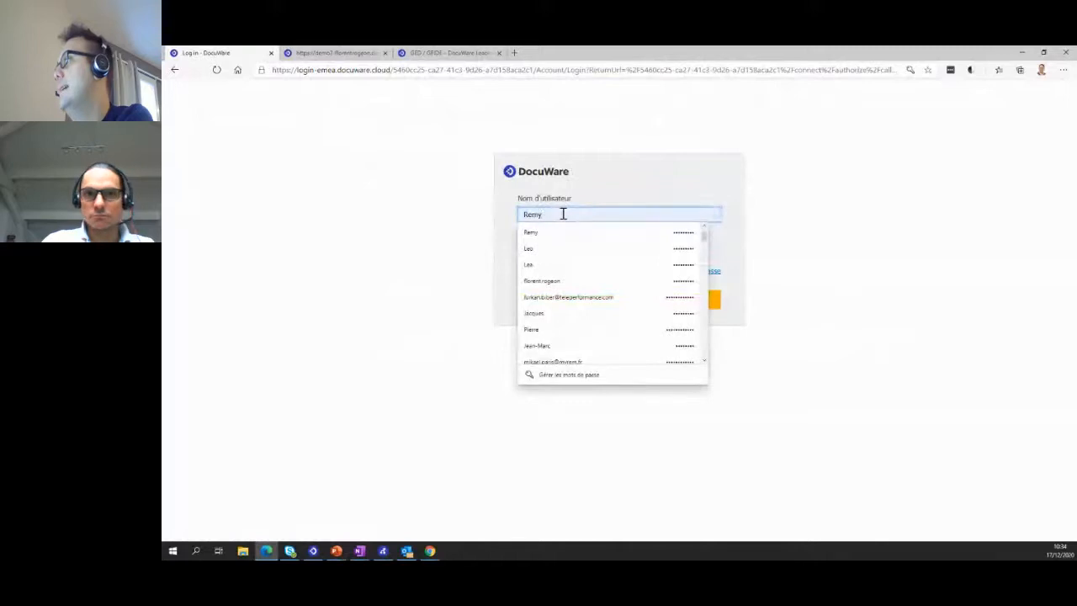
pyautogui.click(563, 283)
pyautogui.click(582, 311)
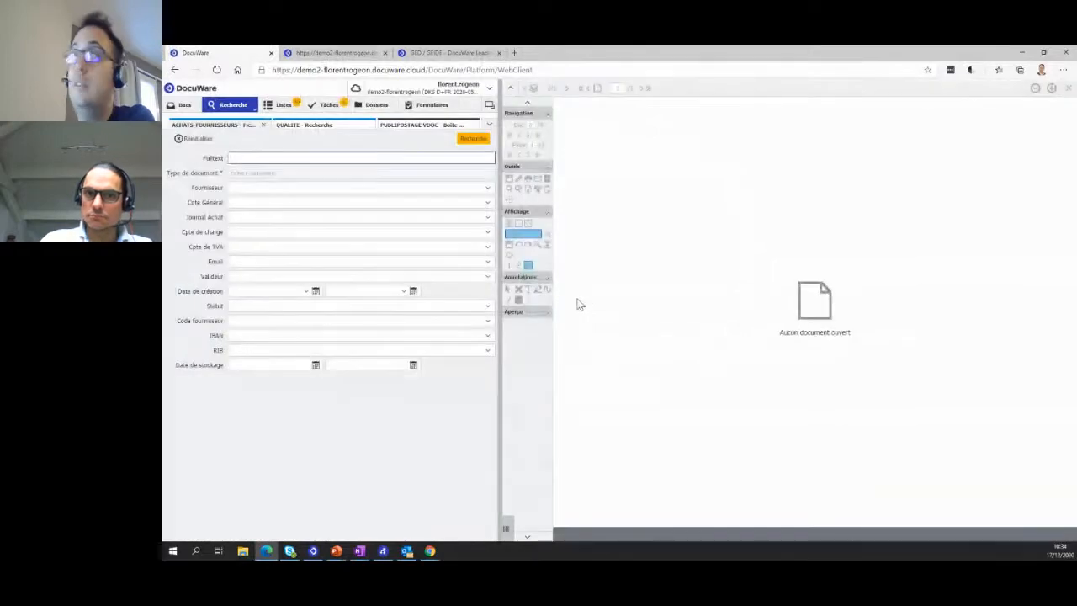
# - Open the Diffusion task in Validation Qualité DW and confirm it with the Lu&Approuvé stamp
pyautogui.click(334, 108)
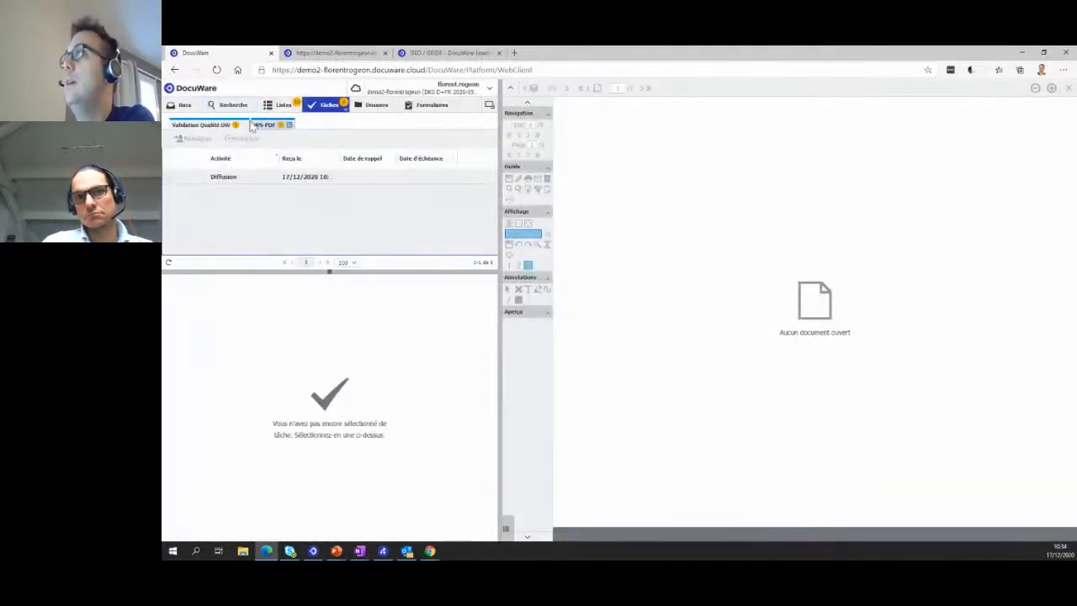
pyautogui.click(232, 183)
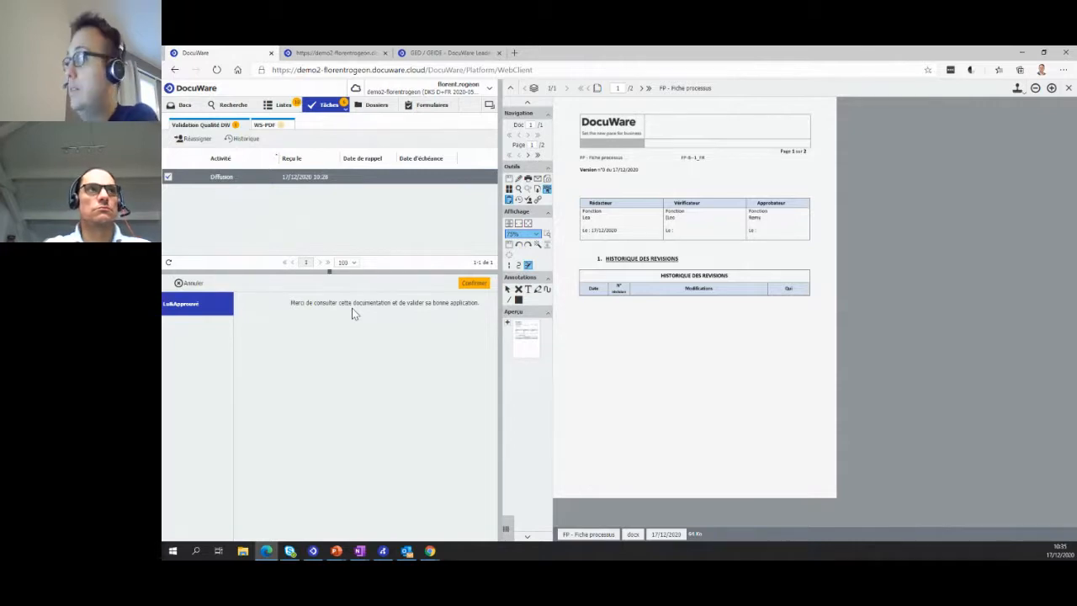
pyautogui.click(1017, 88)
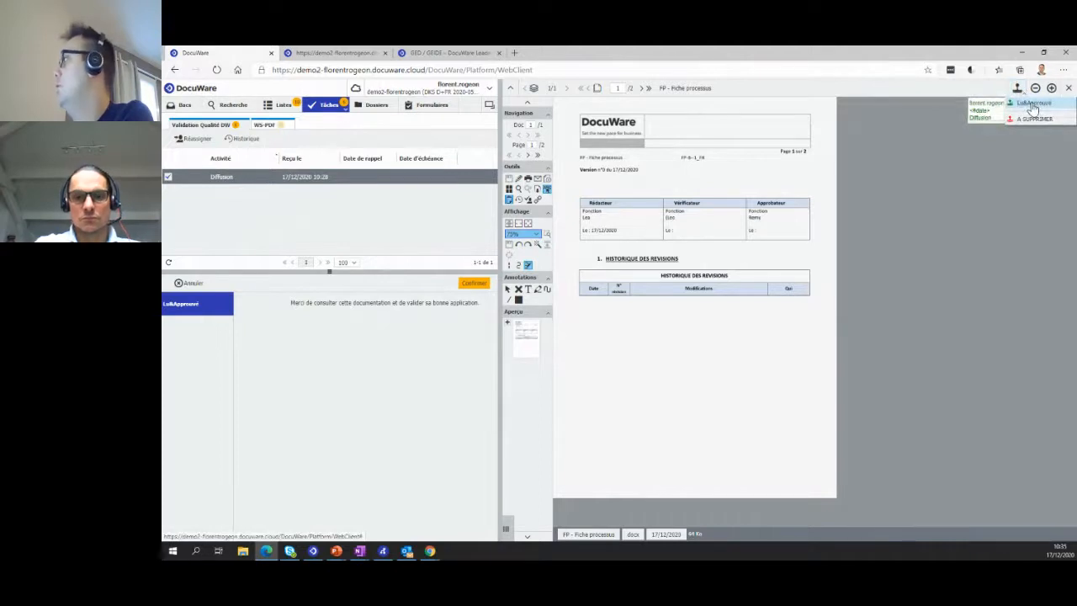
pyautogui.click(1033, 108)
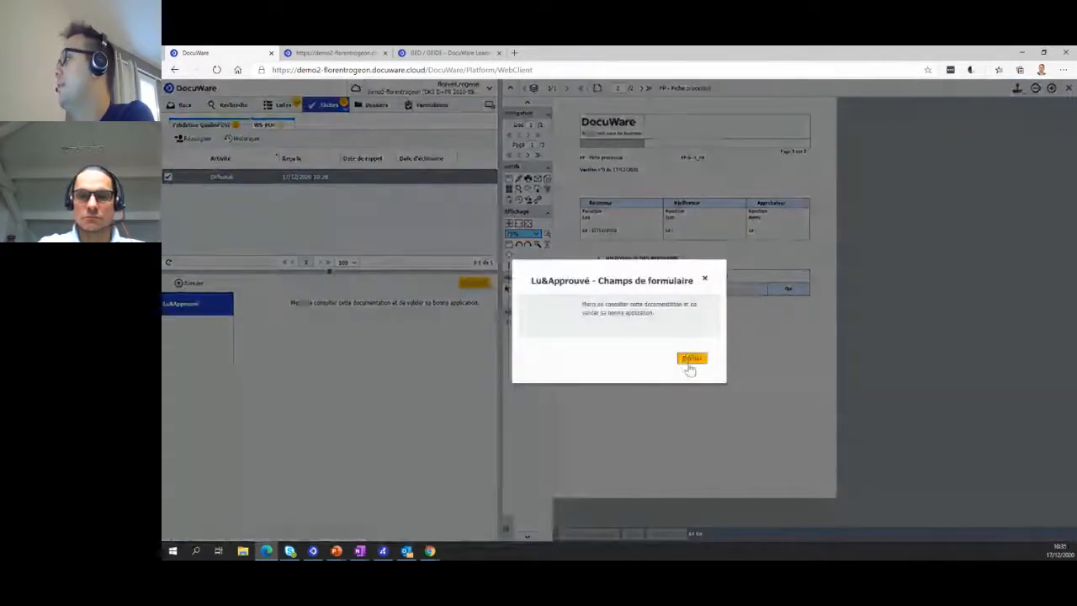
pyautogui.click(691, 363)
pyautogui.click(714, 337)
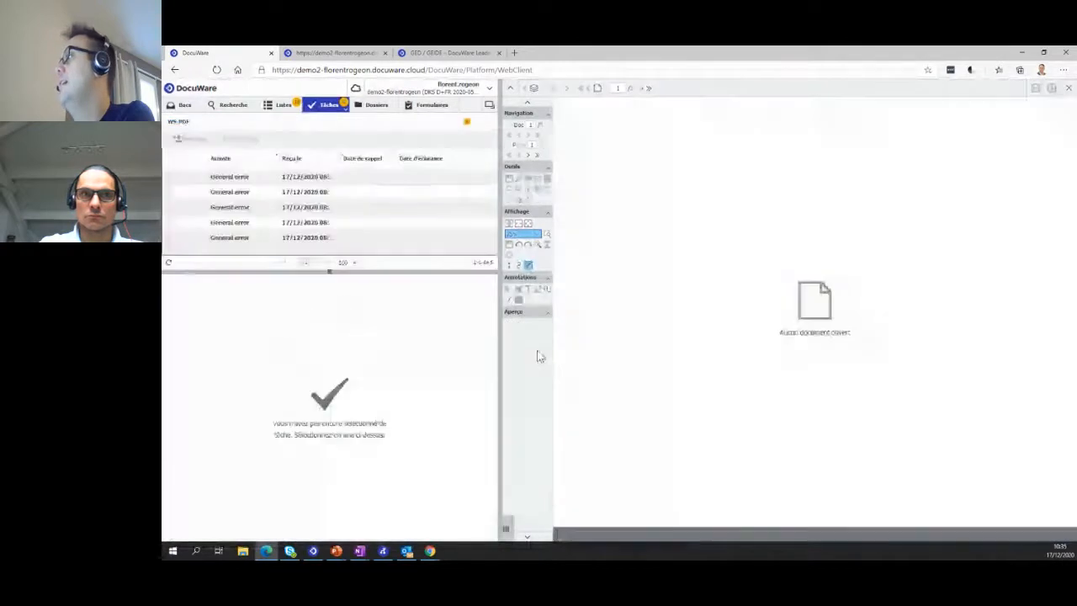
# - Display the folder view of the document archives
pyautogui.click(370, 104)
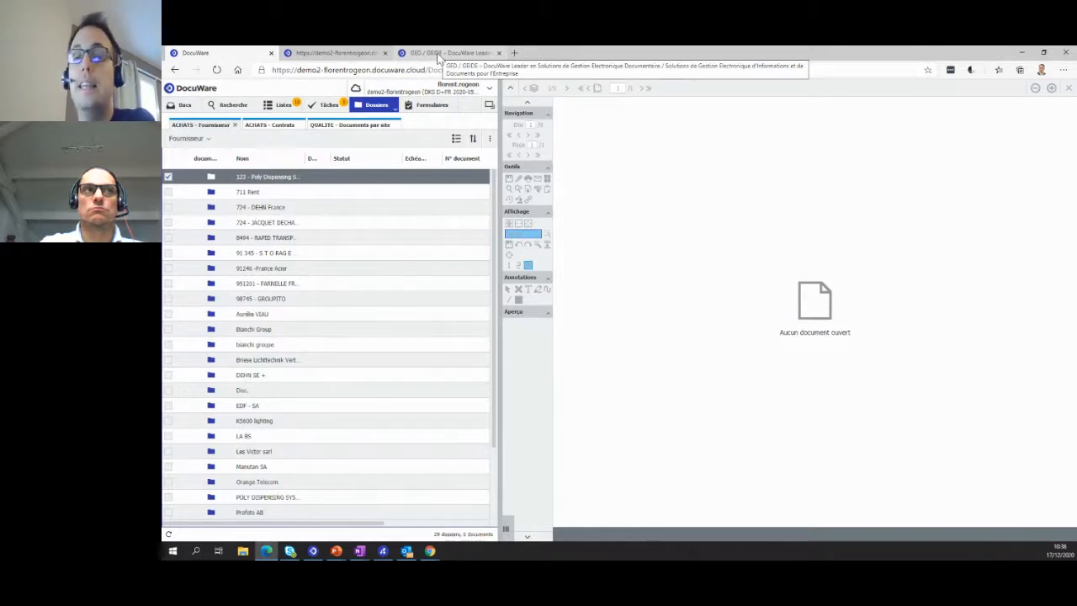
# - Switch to the DocuWare PartnerPortal, log in and open the Bac à documents search form
pyautogui.click(438, 53)
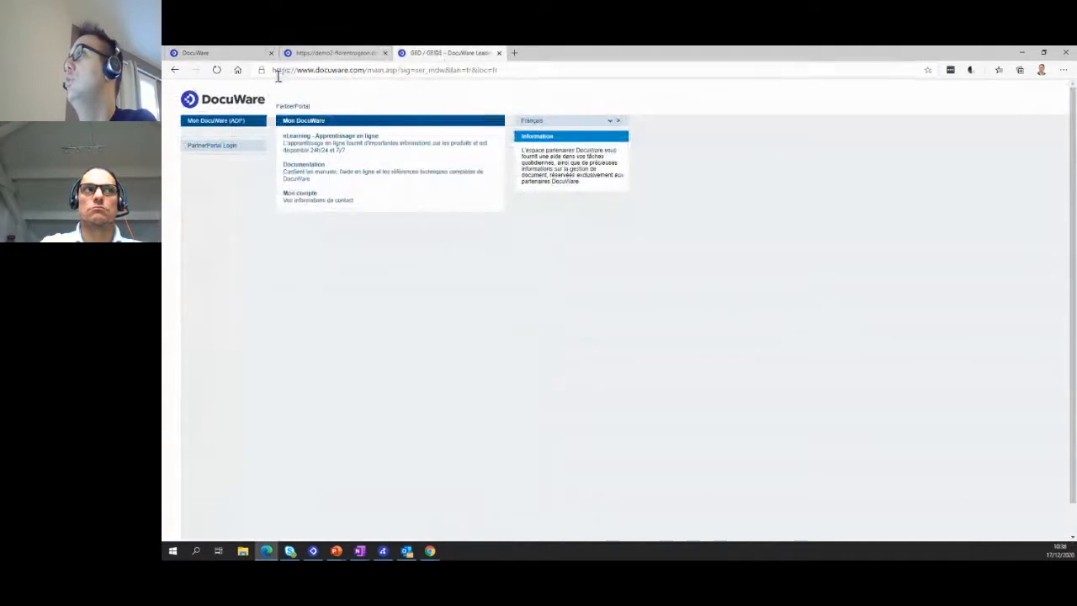
pyautogui.click(228, 126)
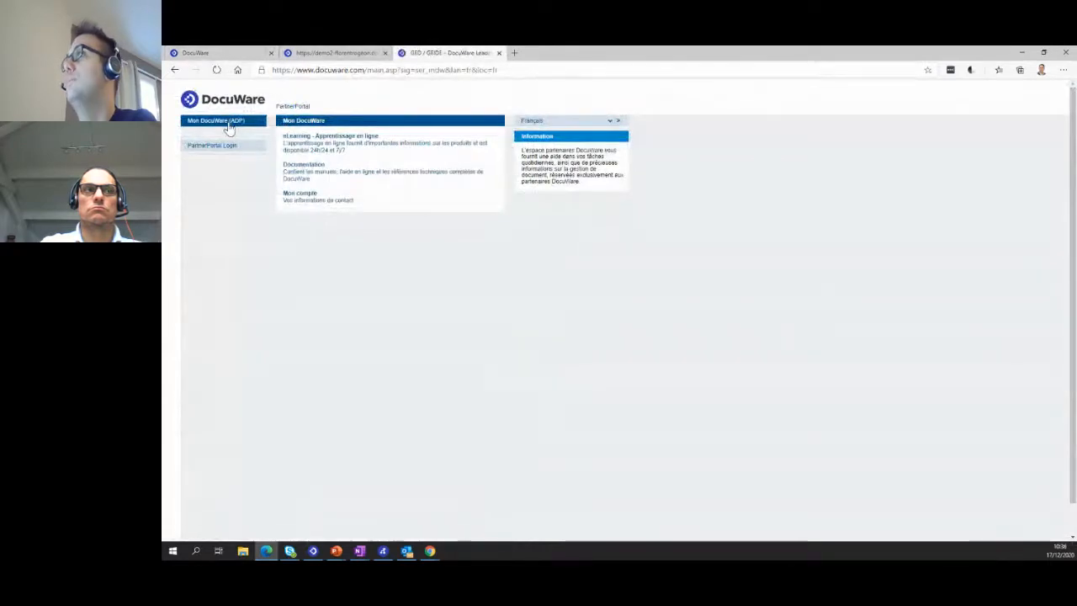
pyautogui.click(229, 150)
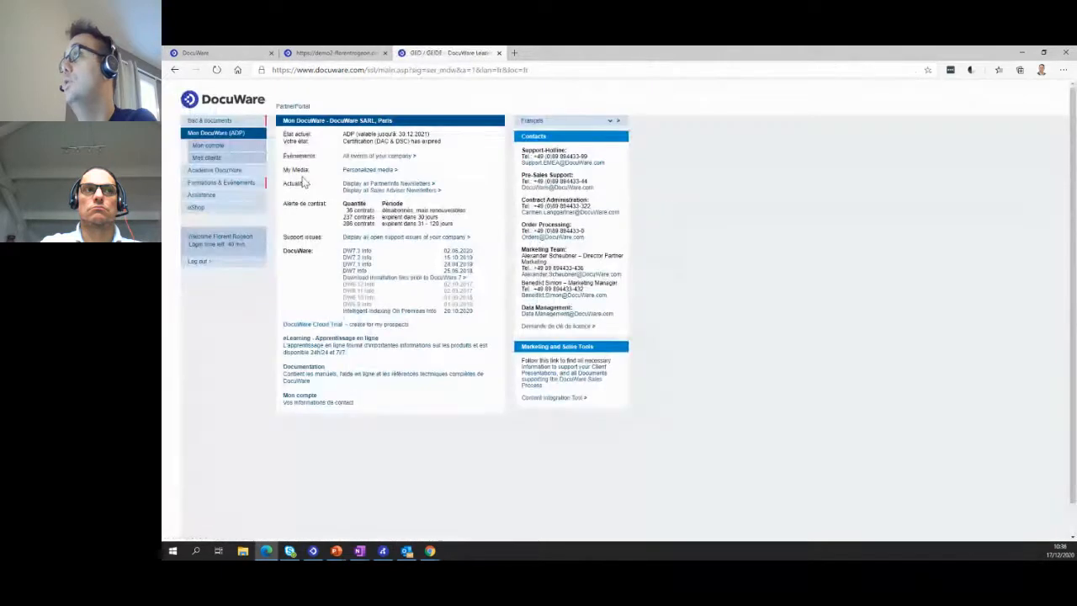
pyautogui.click(239, 122)
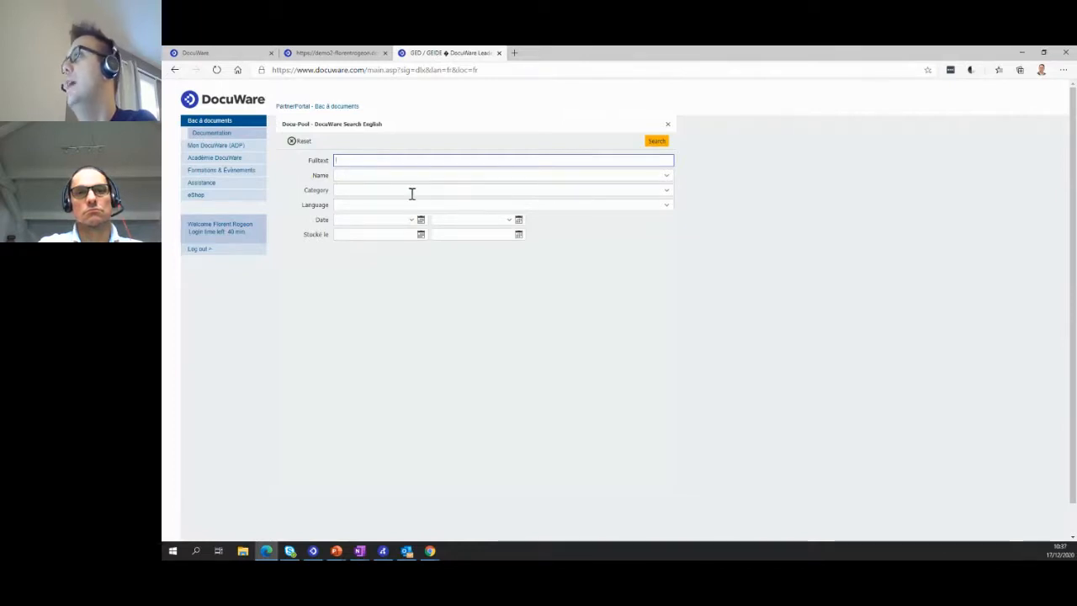
# - Run the Docu-Pool document search without any criteria, and minimize the browser window after viewing the results
pyautogui.click(658, 143)
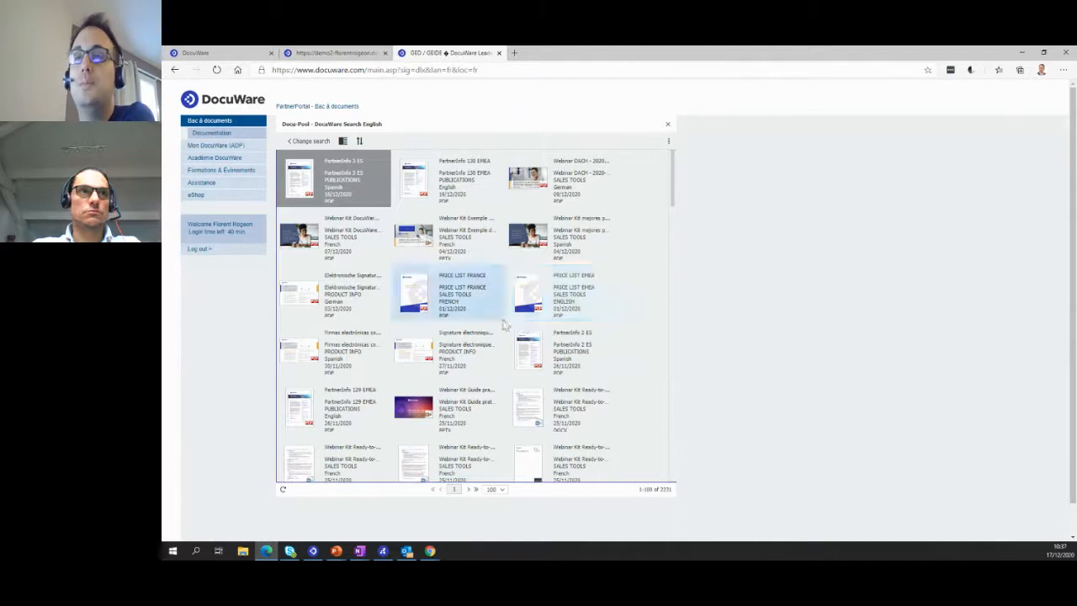
pyautogui.click(1022, 53)
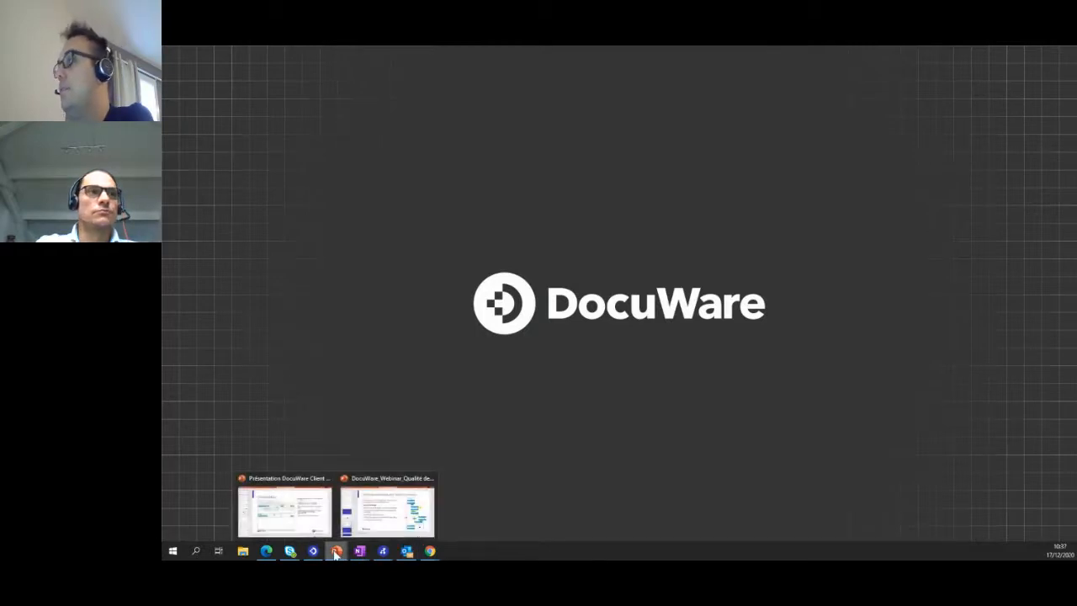
# - Switch to File Explorer, bring its DocuWare folder window onto the shared screen and maximize it
pyautogui.click(296, 516)
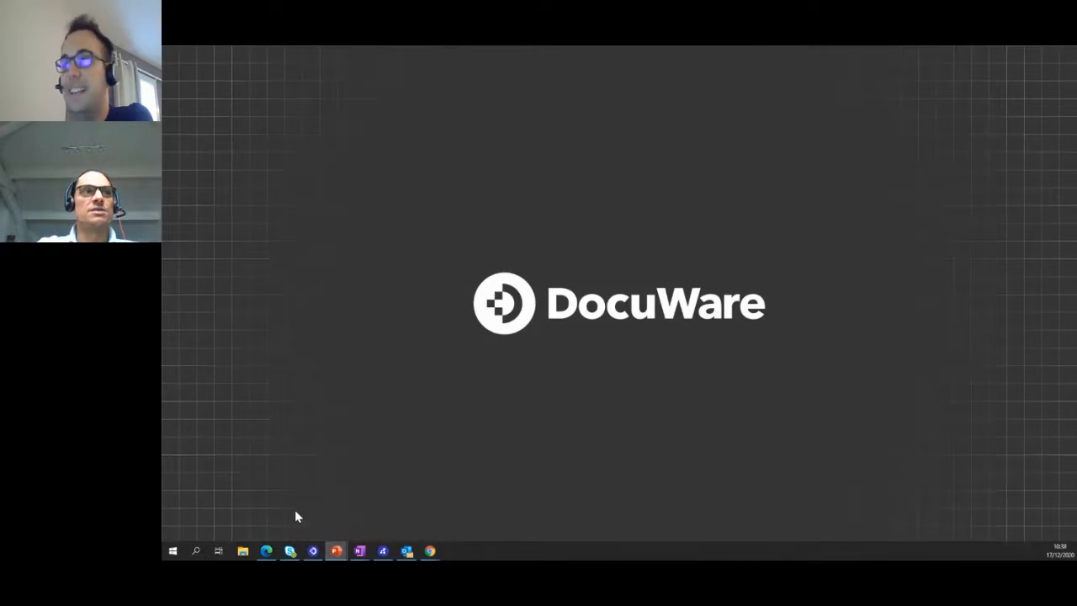
pyautogui.hotkey('alt', 'Tab')
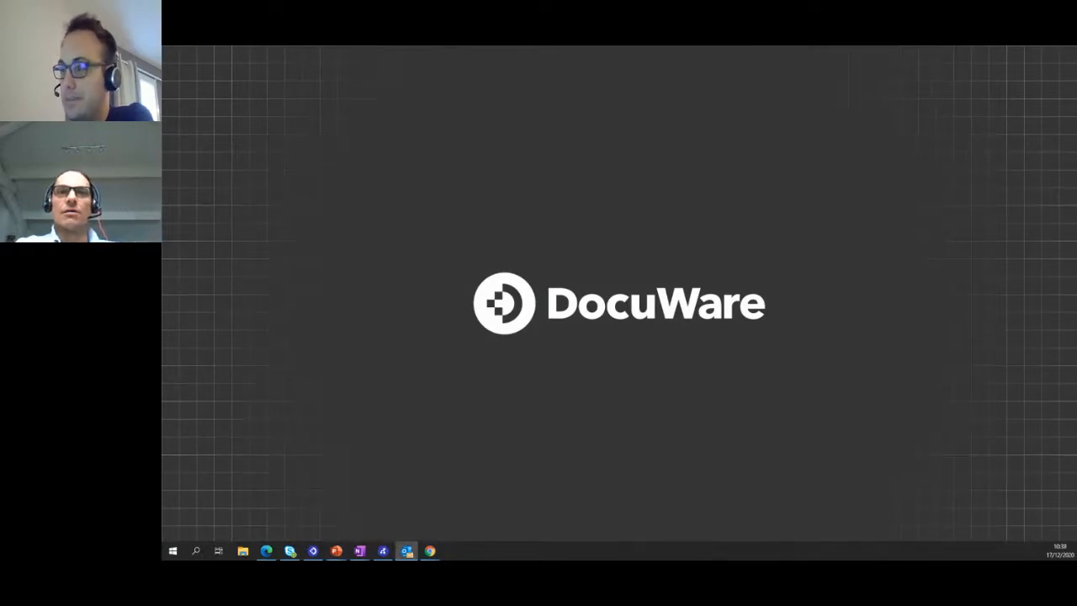
pyautogui.hotkey('alt', 'Tab')
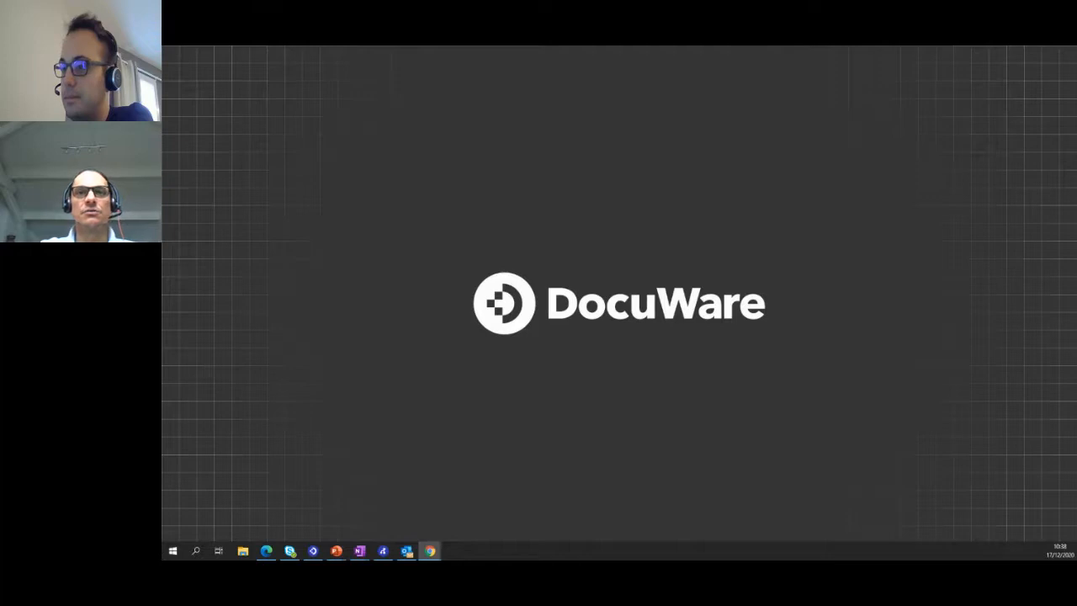
pyautogui.hotkey('alt', 'Tab')
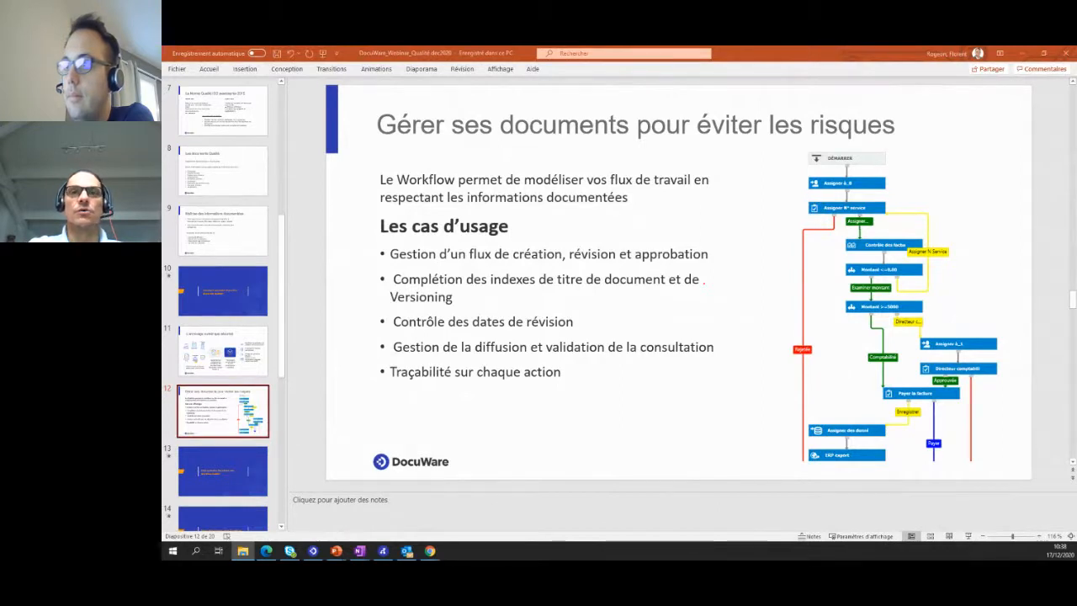
pyautogui.moveTo(163, 169); pyautogui.dragTo(592, 233)
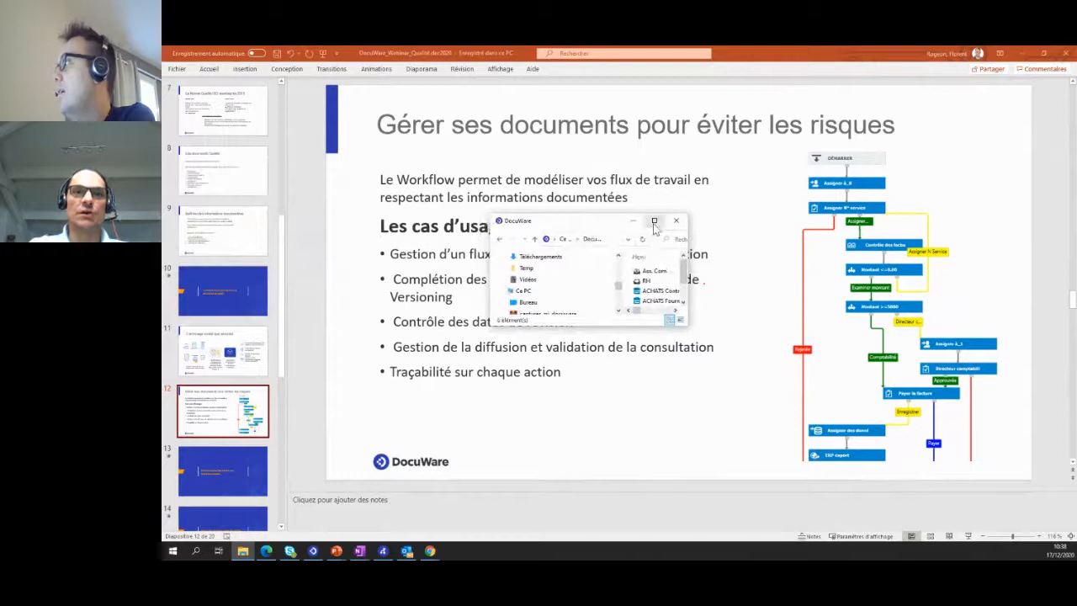
pyautogui.click(654, 222)
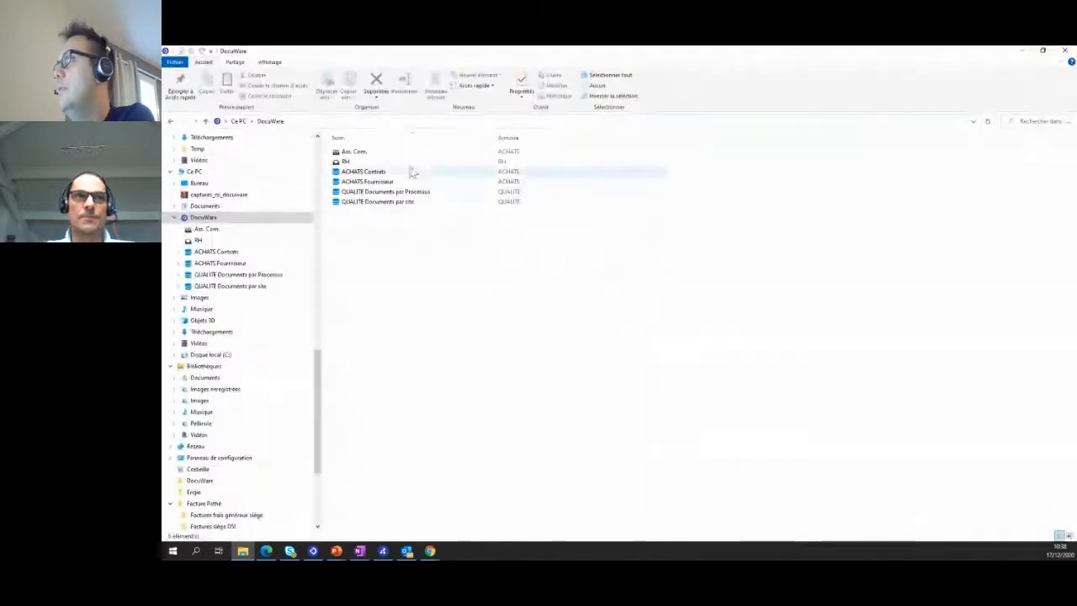
# - Browse QUALITE Documents par site, view P - Paris under CQ - Contrôle Qualité in QUALITE Documents par Processus, and minimize the window
pyautogui.doubleClick(393, 204)
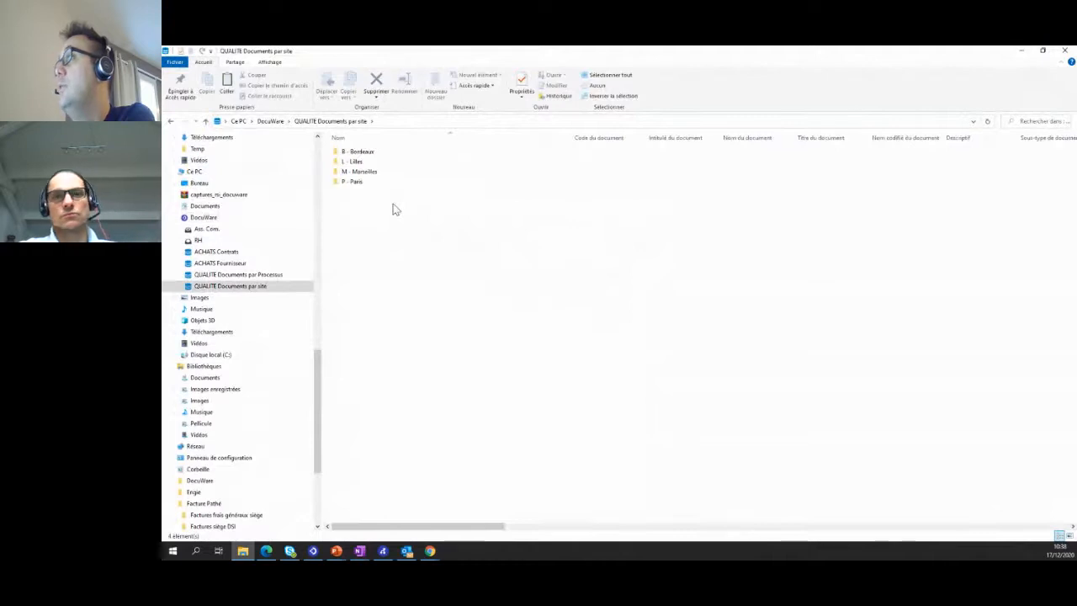
pyautogui.click(270, 120)
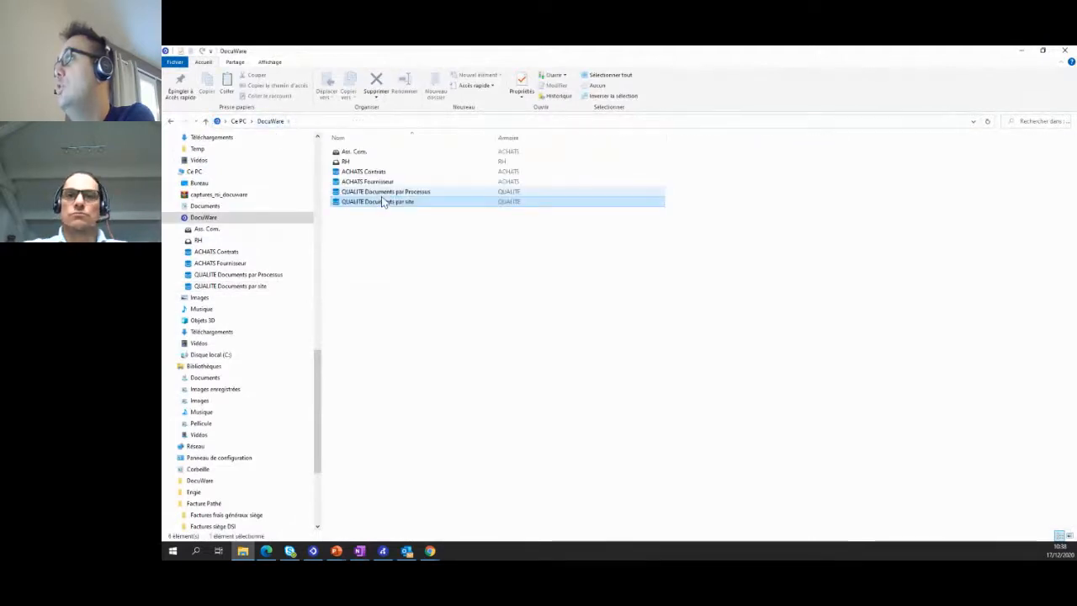
pyautogui.doubleClick(380, 193)
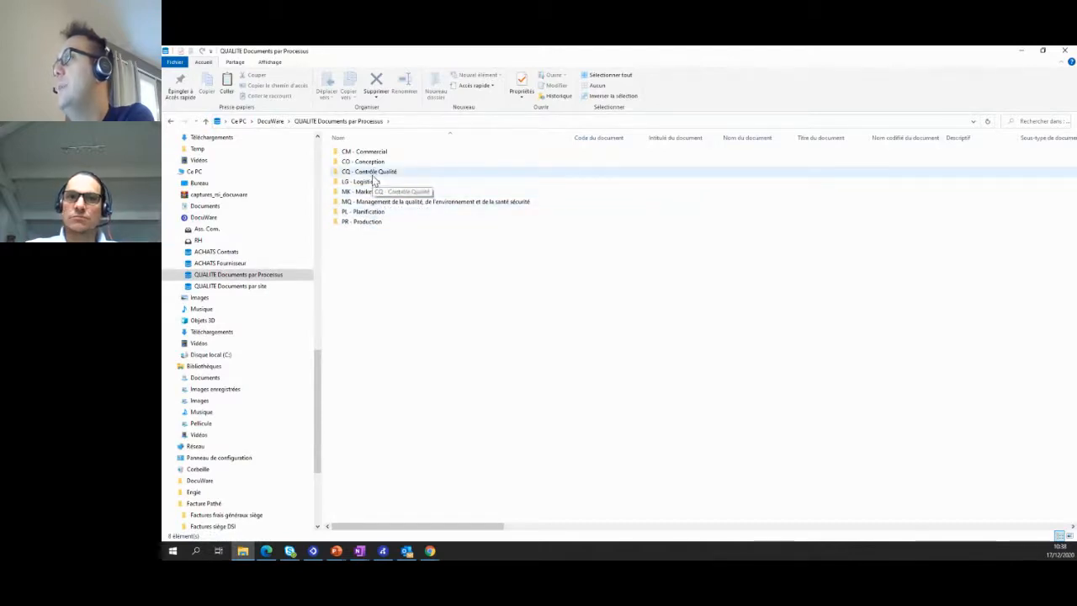
pyautogui.doubleClick(373, 176)
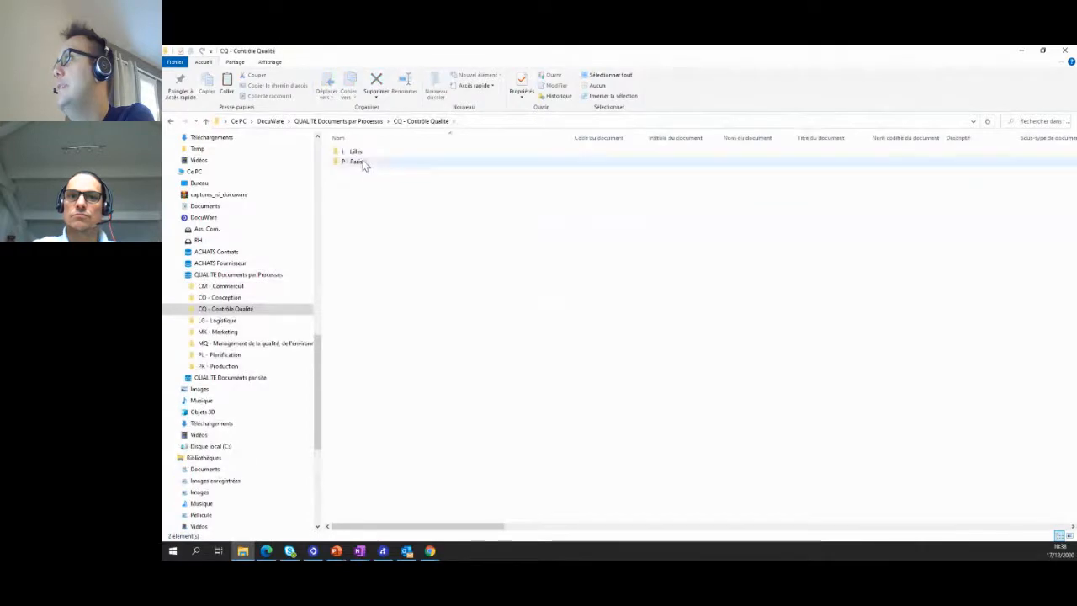
pyautogui.doubleClick(362, 161)
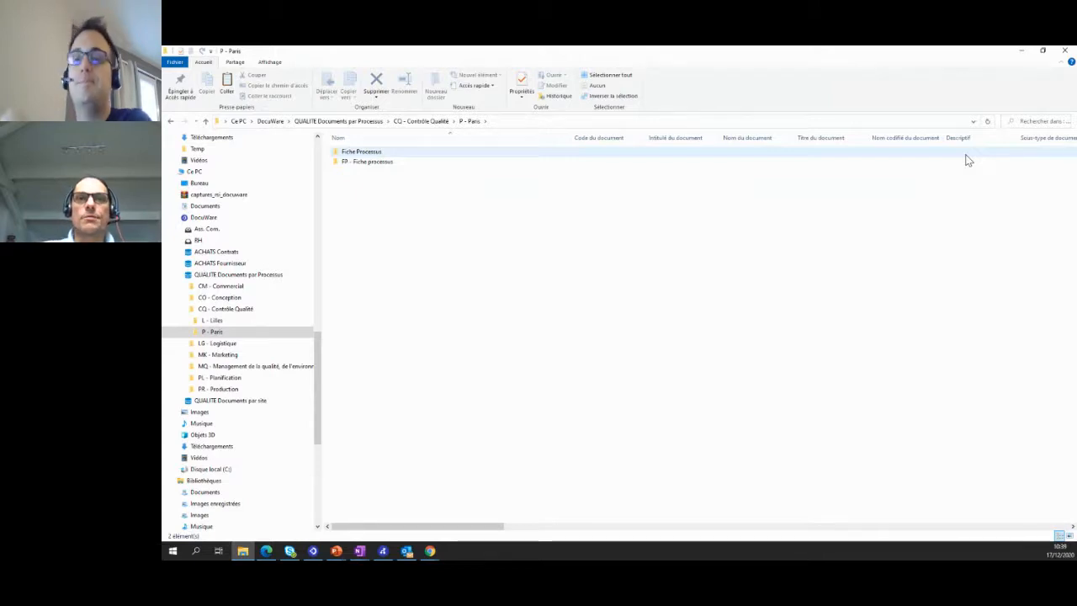
pyautogui.click(1024, 55)
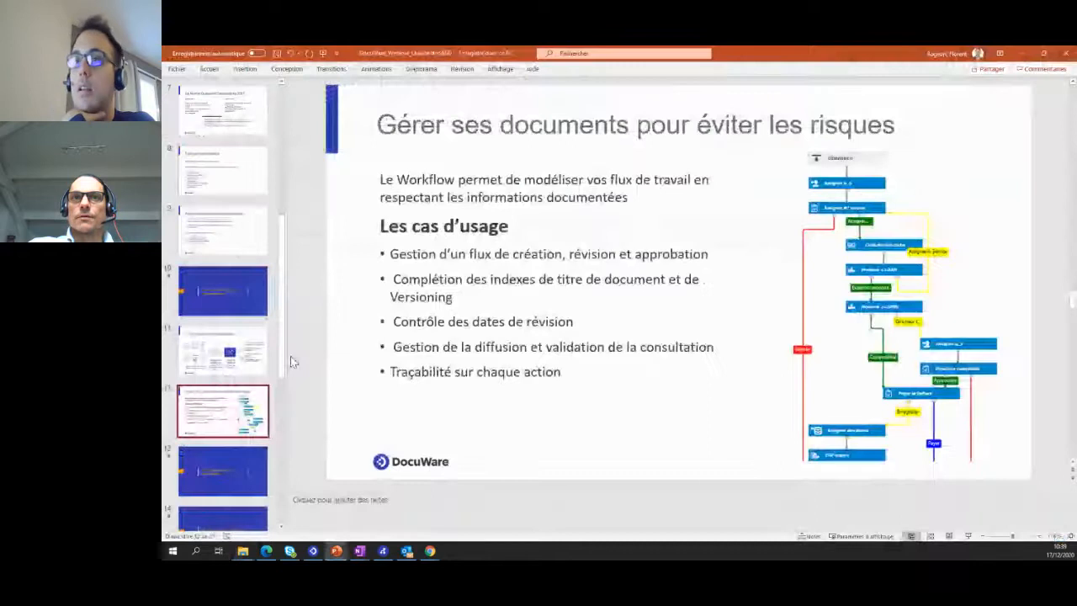